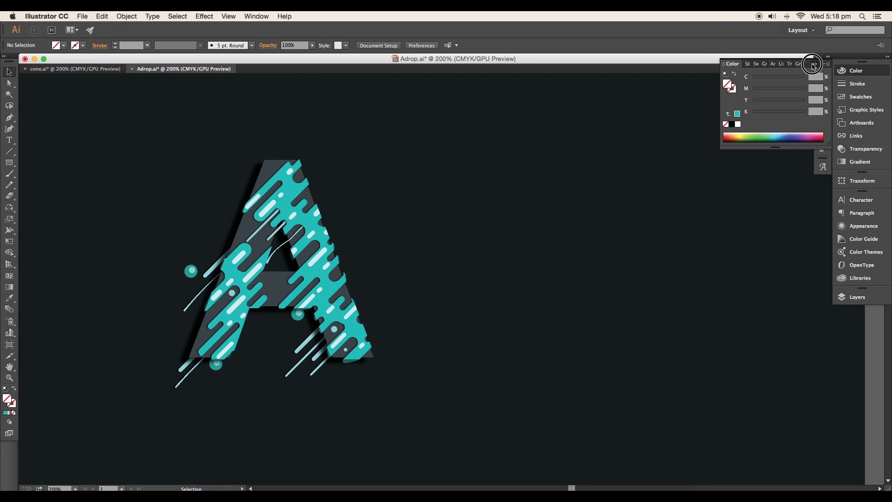
Step: Draw a narrow upright rectangle with white fill and no stroke in the empty area beside the teal letter
{"action": "left_click", "coordinate": [823, 64]}
{"action": "key", "text": "space"}
{"action": "left_click_drag", "start_coordinate": [543, 201], "coordinate": [503, 205]}
{"action": "left_click_drag", "start_coordinate": [9, 162], "coordinate": [36, 164]}
{"action": "left_click", "coordinate": [57, 45]}
{"action": "mouse_move", "coordinate": [478, 140]}
{"action": "left_mouse_down"}
{"action": "mouse_move", "coordinate": [482, 213]}
{"action": "mouse_move", "coordinate": [464, 173]}
{"action": "mouse_move", "coordinate": [470, 146]}
{"action": "mouse_move", "coordinate": [478, 189]}
{"action": "mouse_move", "coordinate": [490, 175]}
{"action": "mouse_move", "coordinate": [484, 181]}
{"action": "left_mouse_up"}
{"action": "left_click", "coordinate": [9, 73]}
{"action": "key", "text": "super+equal"}
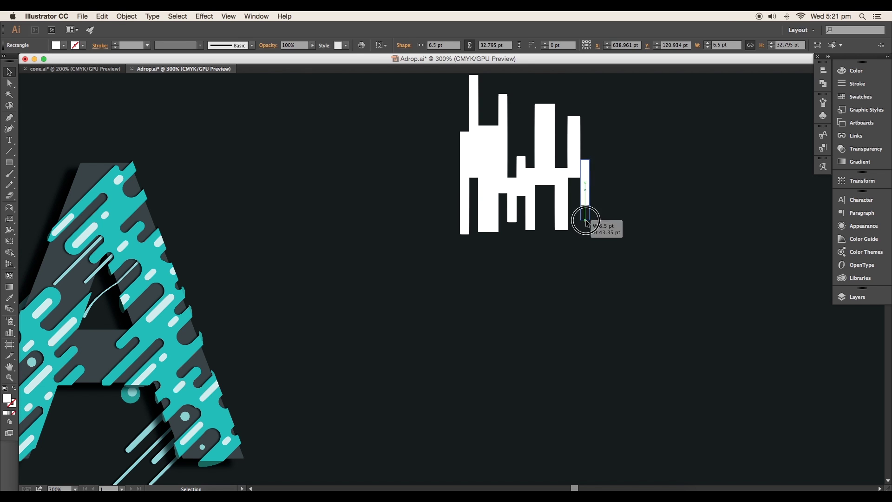
Step: Extend the row of adjoining white bars with further rectangles of varied widths, heights and vertical offsets
{"action": "left_click_drag", "start_coordinate": [587, 219], "coordinate": [596, 160]}
{"action": "left_click_drag", "start_coordinate": [545, 147], "coordinate": [622, 222]}
{"action": "left_click", "coordinate": [633, 199]}
{"action": "left_click_drag", "start_coordinate": [623, 191], "coordinate": [632, 210]}
{"action": "left_click_drag", "start_coordinate": [632, 152], "coordinate": [639, 193]}
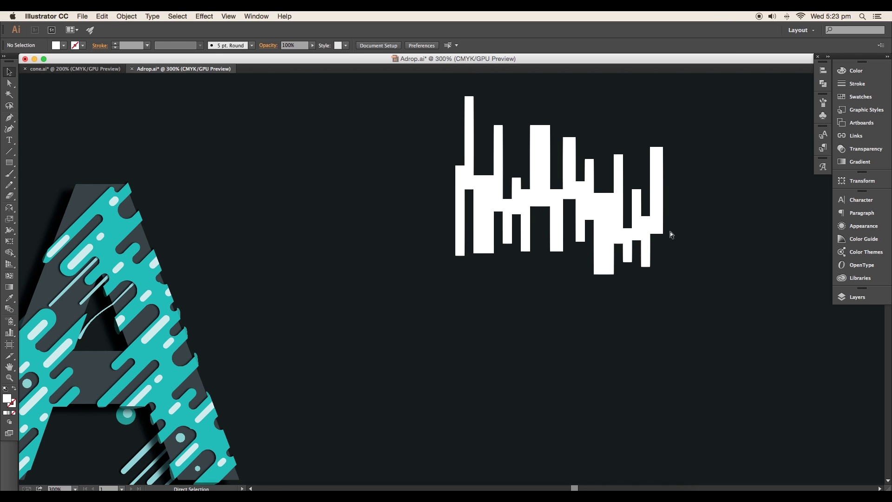
Step: Select all the white bars and unite them into a single shape with Pathfinder
{"action": "left_click_drag", "start_coordinate": [701, 257], "coordinate": [397, 144]}
{"action": "scroll", "coordinate": [544, 179], "scroll_direction": "up", "scroll_amount": 1}
{"action": "left_click_drag", "start_coordinate": [544, 178], "coordinate": [435, 223]}
{"action": "left_click", "coordinate": [822, 84]}
{"action": "left_click", "coordinate": [710, 85]}
{"action": "left_click", "coordinate": [637, 199]}
Step: Round the corners of the united bar shape with a 3.25 pt radius
{"action": "left_click_drag", "start_coordinate": [453, 189], "coordinate": [427, 198]}
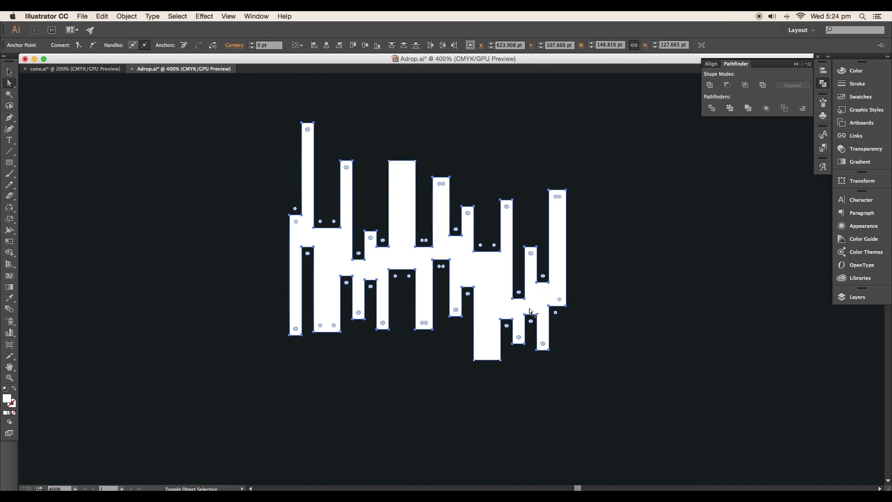
{"action": "left_click_drag", "start_coordinate": [286, 322], "coordinate": [278, 292]}
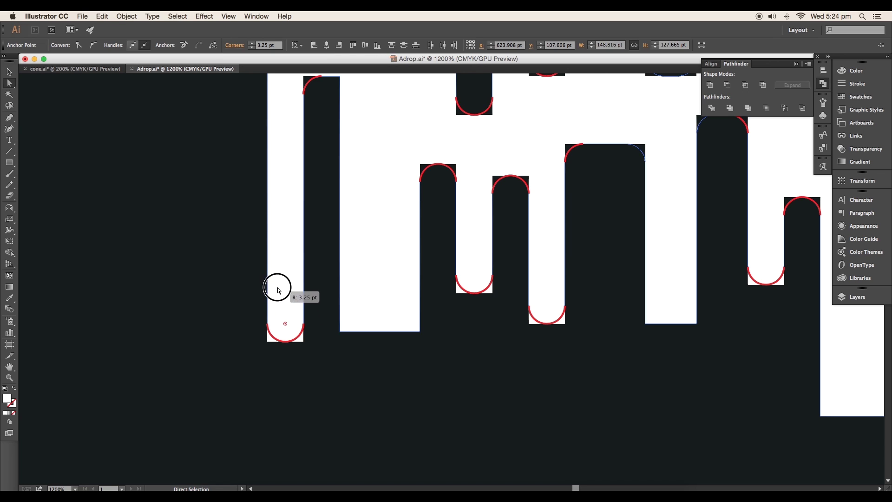
{"action": "scroll", "coordinate": [551, 273], "scroll_direction": "down", "scroll_amount": 3}
{"action": "scroll", "coordinate": [557, 259], "scroll_direction": "up", "scroll_amount": 2}
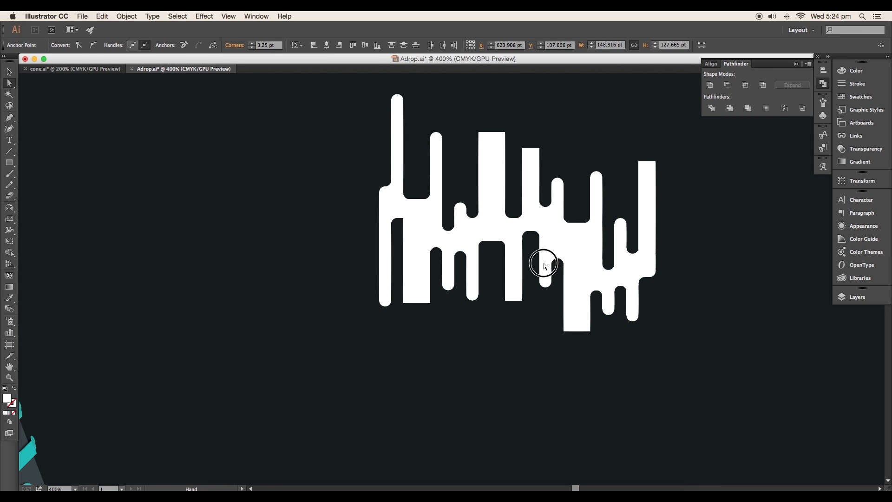
Step: Fully round the remaining squarish ends and notches of the wider bars
{"action": "left_click_drag", "start_coordinate": [426, 111], "coordinate": [412, 139]}
{"action": "left_click_drag", "start_coordinate": [412, 337], "coordinate": [474, 380]}
{"action": "left_click_drag", "start_coordinate": [451, 350], "coordinate": [448, 318]}
{"action": "left_click_drag", "start_coordinate": [539, 392], "coordinate": [527, 353]}
{"action": "left_click_drag", "start_coordinate": [300, 351], "coordinate": [322, 288]}
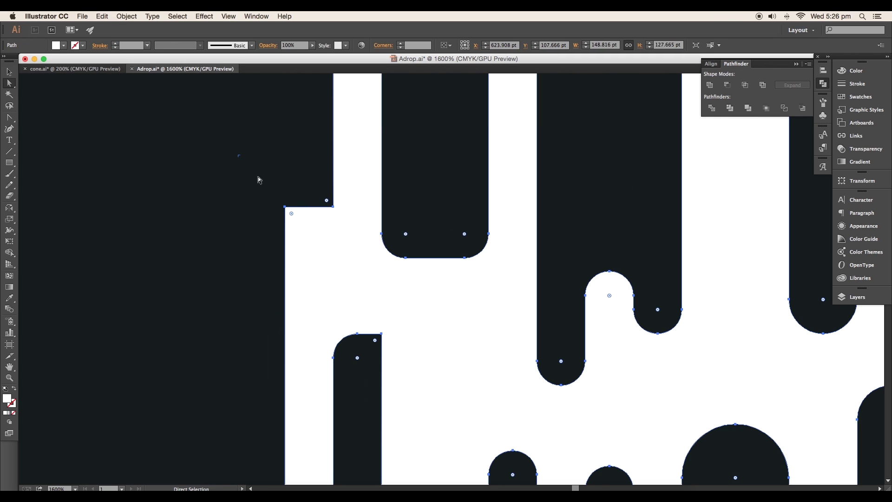
Step: Bend the short straight edge at the drip shape's left end into a curve with the Anchor Point tool
{"action": "left_click", "coordinate": [238, 141]}
{"action": "left_click", "coordinate": [300, 222]}
{"action": "left_click", "coordinate": [13, 118]}
{"action": "left_click_drag", "start_coordinate": [309, 205], "coordinate": [314, 228]}
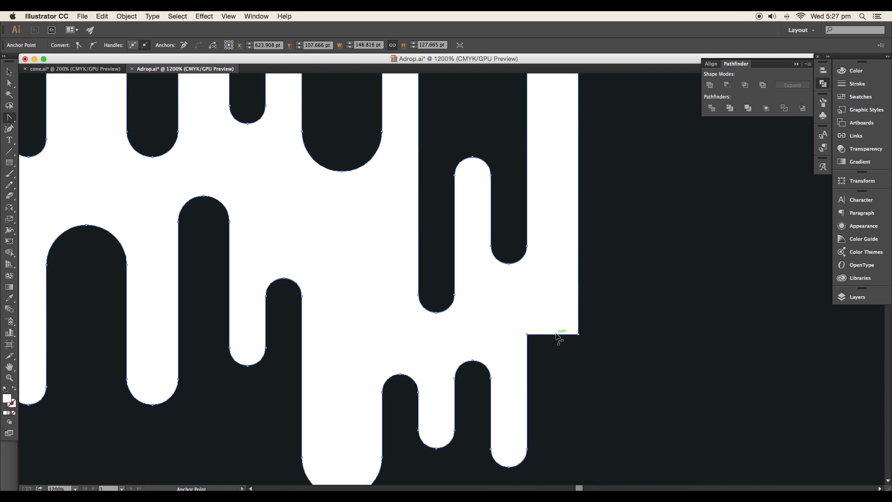
Step: Curve the short lower edge at the drip shape's right end into a rounded arch matching the other notches
{"action": "left_click", "coordinate": [554, 330]}
{"action": "left_click_drag", "start_coordinate": [557, 316], "coordinate": [554, 315]}
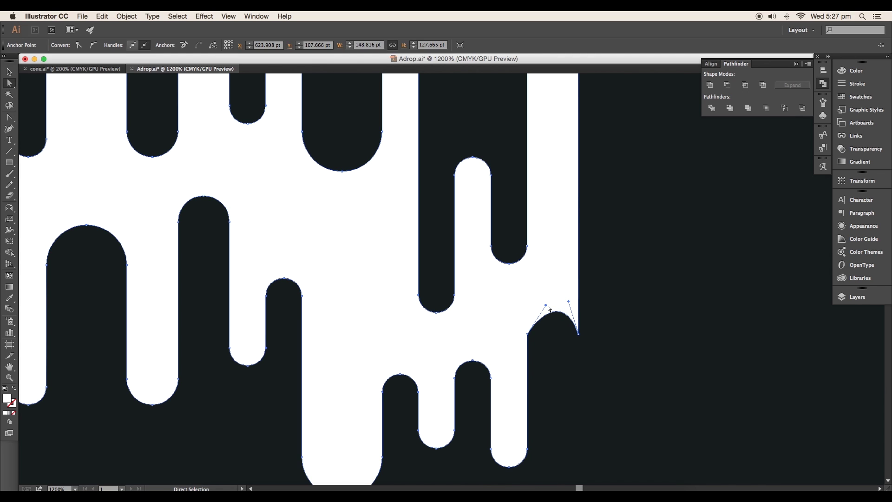
{"action": "left_click", "coordinate": [565, 343]}
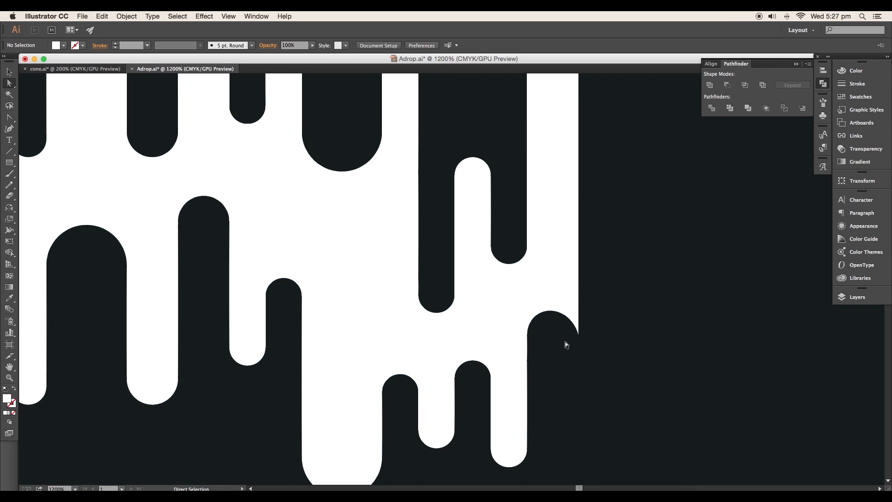
{"action": "left_click_drag", "start_coordinate": [561, 349], "coordinate": [684, 310]}
Step: Select the whole drip shape and rotate it clockwise so its bars run diagonally
{"action": "left_click_drag", "start_coordinate": [254, 359], "coordinate": [496, 355]}
{"action": "scroll", "coordinate": [490, 352], "scroll_direction": "down", "scroll_amount": 2}
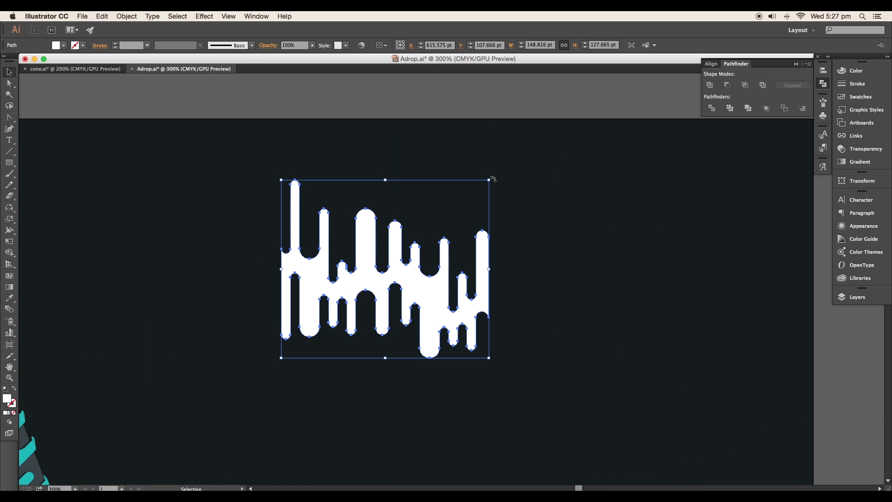
{"action": "left_click_drag", "start_coordinate": [493, 179], "coordinate": [514, 278]}
Step: Duplicate the diagonal drip shape end to end along its slope and unite both copies into one long strip
{"action": "left_click", "coordinate": [627, 318]}
{"action": "left_click_drag", "start_coordinate": [406, 313], "coordinate": [544, 294]}
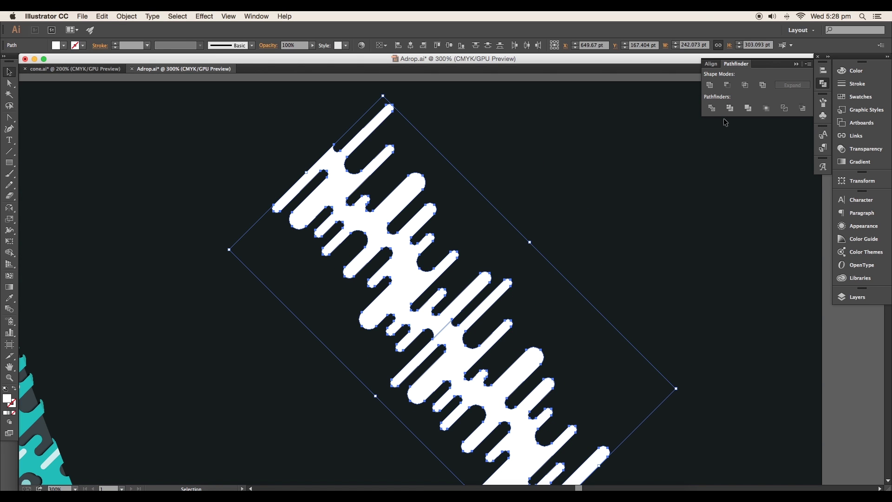
{"action": "left_click", "coordinate": [710, 85]}
{"action": "left_click", "coordinate": [595, 207]}
{"action": "key", "text": "super+minus"}
Step: Add the letter A as white text between the teal letter and the drip strip, enlarged to about 238 pt
{"action": "left_click_drag", "start_coordinate": [516, 274], "coordinate": [599, 232]}
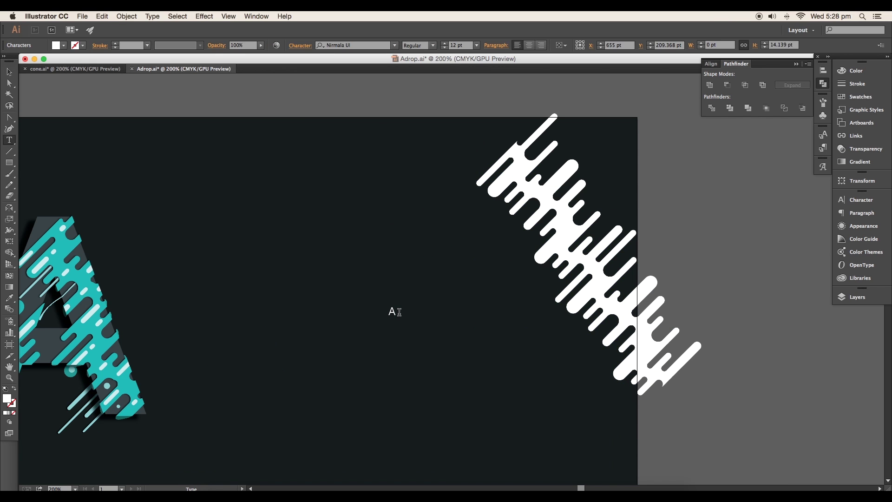
{"action": "left_click", "coordinate": [9, 72]}
{"action": "left_click_drag", "start_coordinate": [396, 306], "coordinate": [572, 182]}
{"action": "left_click_drag", "start_coordinate": [392, 319], "coordinate": [362, 331]}
Step: Give the text A a 19 pt white stroke and enlarge its font size to about 266 pt
{"action": "left_click", "coordinate": [334, 46]}
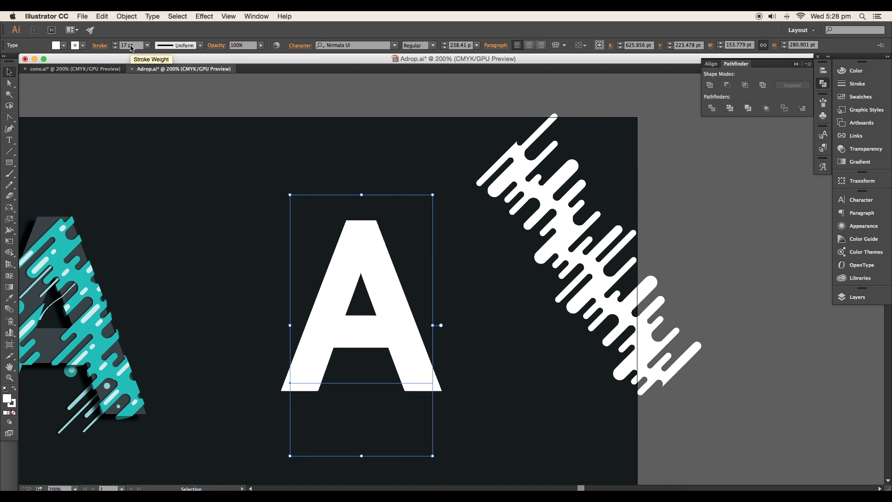
{"action": "key", "text": "Up"}
{"action": "key", "text": "Up"}
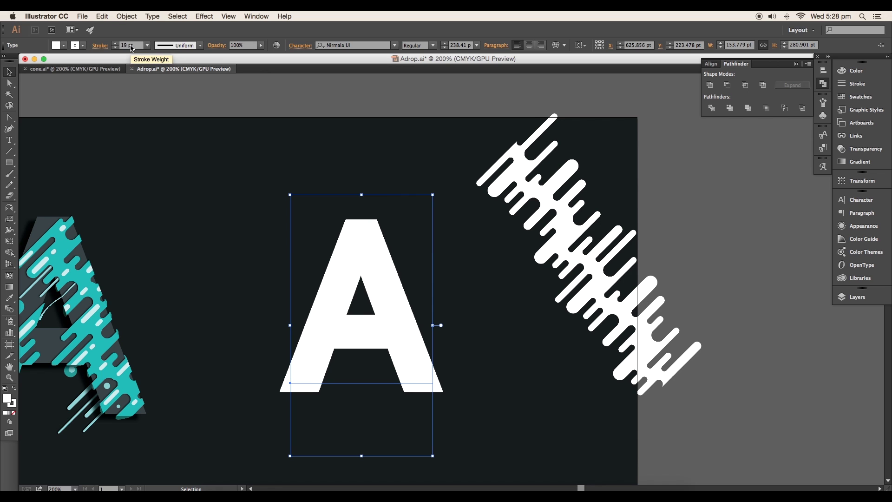
{"action": "left_click_drag", "start_coordinate": [289, 456], "coordinate": [279, 350]}
Step: Expand the text A with the Object and Fill options enabled
{"action": "scroll", "coordinate": [333, 286], "scroll_direction": "up", "scroll_amount": 9}
{"action": "left_click", "coordinate": [127, 17]}
{"action": "left_click", "coordinate": [138, 110]}
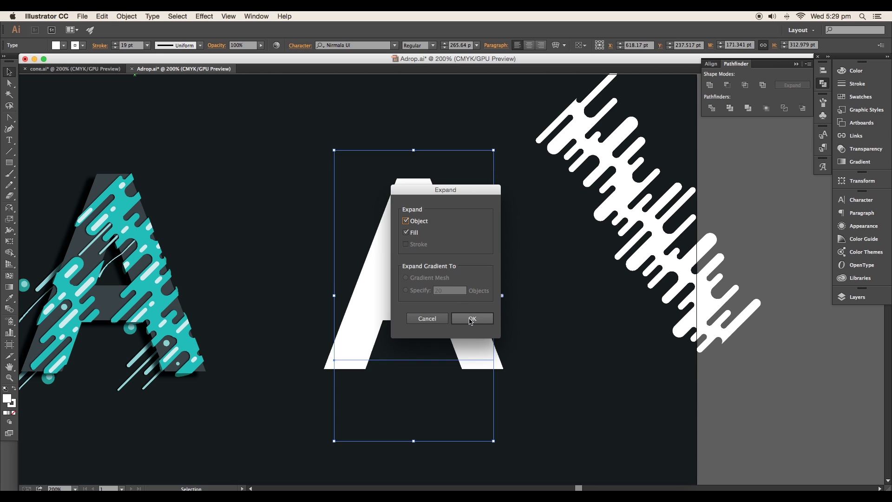
{"action": "left_click", "coordinate": [471, 318]}
Step: Outline the letter's stroke and unite it with the fill into one compound path
{"action": "left_click", "coordinate": [126, 17]}
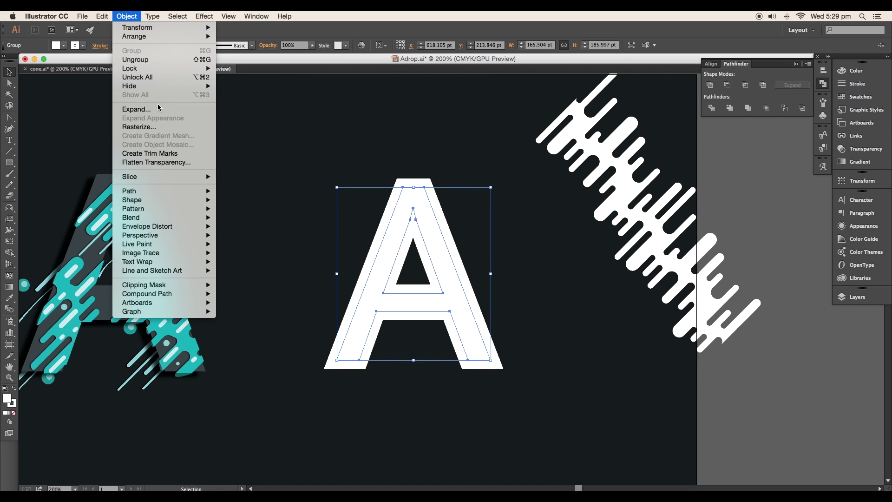
{"action": "mouse_move", "coordinate": [179, 192]}
{"action": "left_click", "coordinate": [259, 213]}
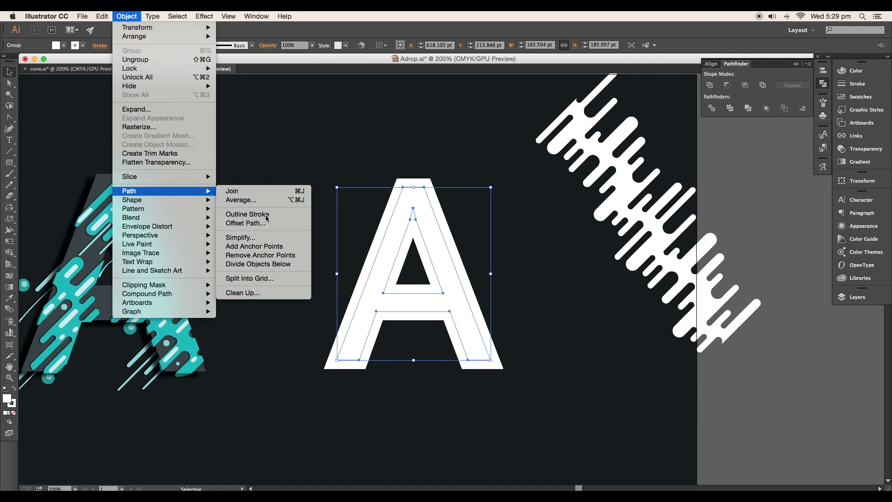
{"action": "left_click", "coordinate": [710, 85]}
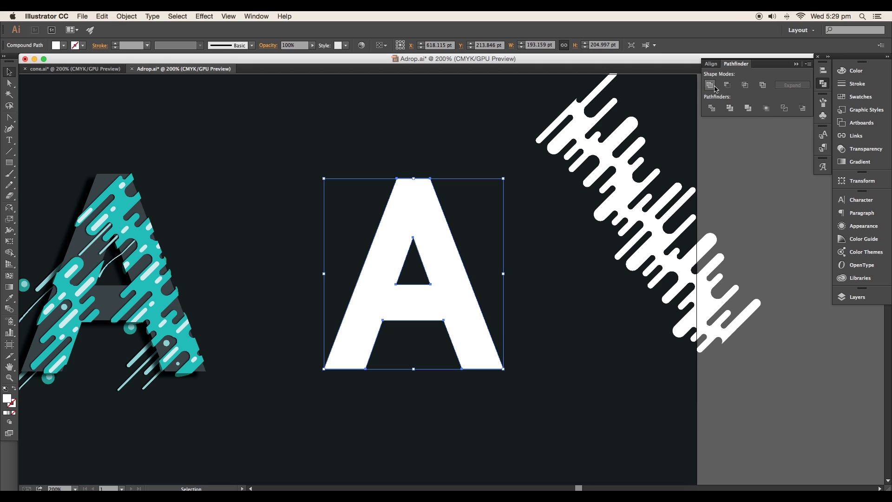
Step: Recolor the white letter A with the dark grey sampled from the finished letter using the Eyedropper
{"action": "left_click", "coordinate": [525, 300]}
{"action": "left_click", "coordinate": [434, 264]}
{"action": "key", "text": "i"}
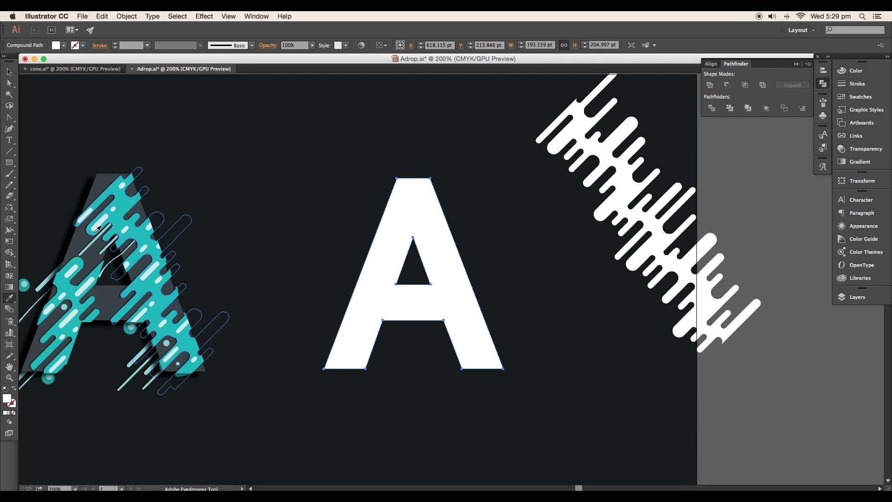
{"action": "left_click", "coordinate": [81, 244]}
{"action": "key", "text": "v"}
Step: Move the white drip strip over the grey letter's right leg and adjust its size and placement
{"action": "mouse_move", "coordinate": [643, 237]}
{"action": "left_mouse_down"}
{"action": "mouse_move", "coordinate": [479, 313]}
{"action": "mouse_move", "coordinate": [525, 358]}
{"action": "mouse_move", "coordinate": [510, 357]}
{"action": "left_mouse_up"}
{"action": "left_click_drag", "start_coordinate": [595, 445], "coordinate": [583, 428]}
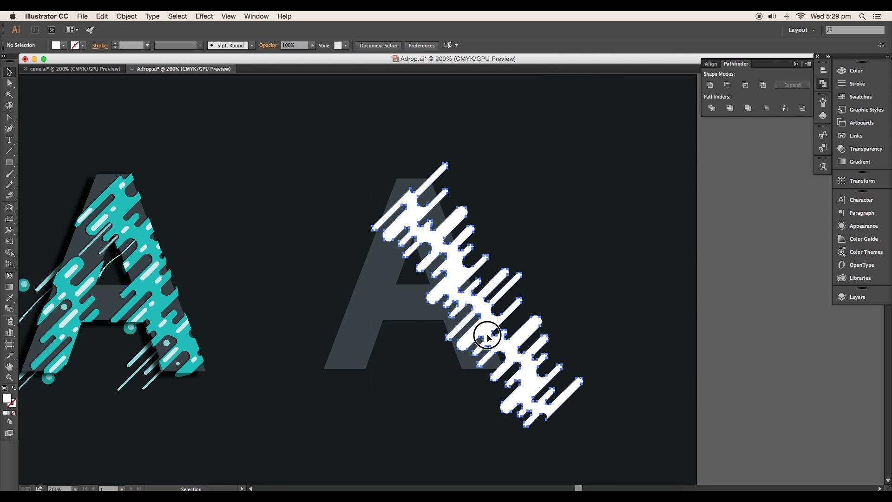
{"action": "left_click_drag", "start_coordinate": [487, 336], "coordinate": [465, 342]}
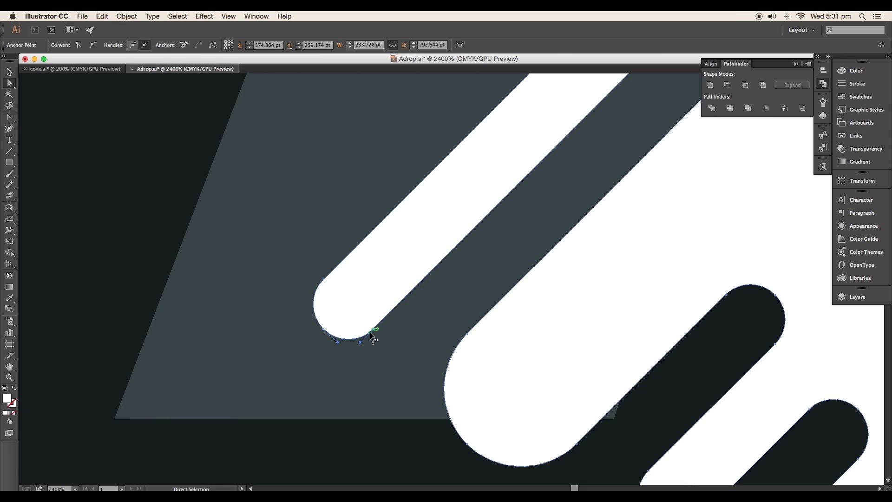
Step: Adjust the length of the drip at the left leg's foot by shifting its rounded-end anchor points diagonally
{"action": "left_click", "coordinate": [373, 329]}
{"action": "left_click", "coordinate": [323, 329], "text": "shift"}
{"action": "left_click_drag", "start_coordinate": [356, 322], "coordinate": [574, 306]}
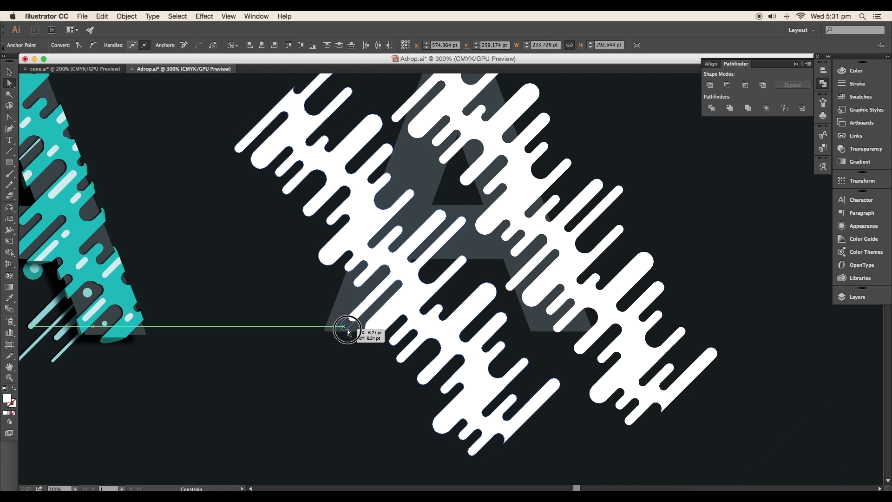
{"action": "key", "text": "super+equal"}
{"action": "key", "text": "super+equal"}
{"action": "key", "text": "super+0"}
{"action": "left_click", "coordinate": [469, 401]}
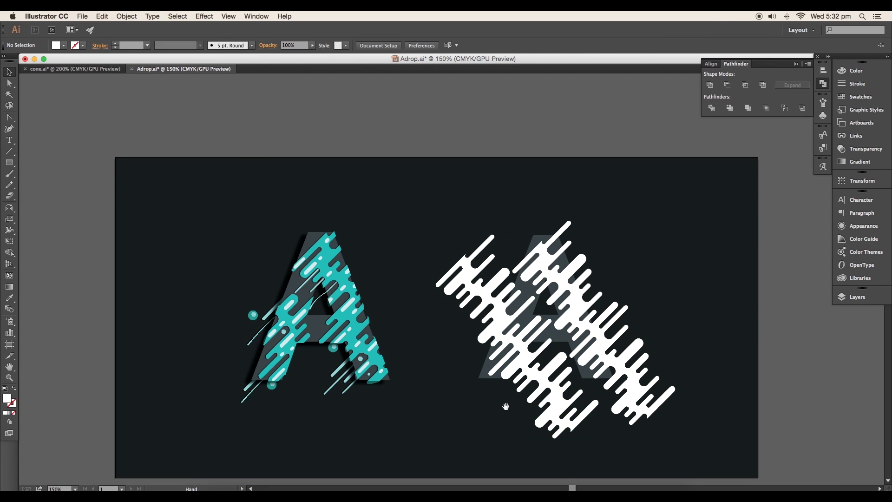
Step: Paste a copy of the grey letter A in front and bring it above both drip strips
{"action": "scroll", "coordinate": [467, 392], "scroll_direction": "right", "scroll_amount": 3}
{"action": "scroll", "coordinate": [467, 392], "scroll_direction": "down", "scroll_amount": 2}
{"action": "left_click", "coordinate": [546, 359]}
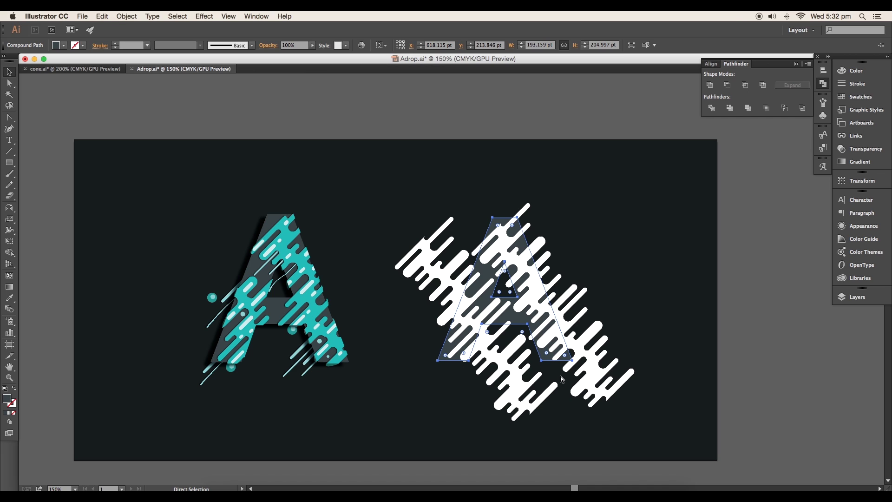
{"action": "key", "text": "v"}
{"action": "right_click", "coordinate": [551, 362]}
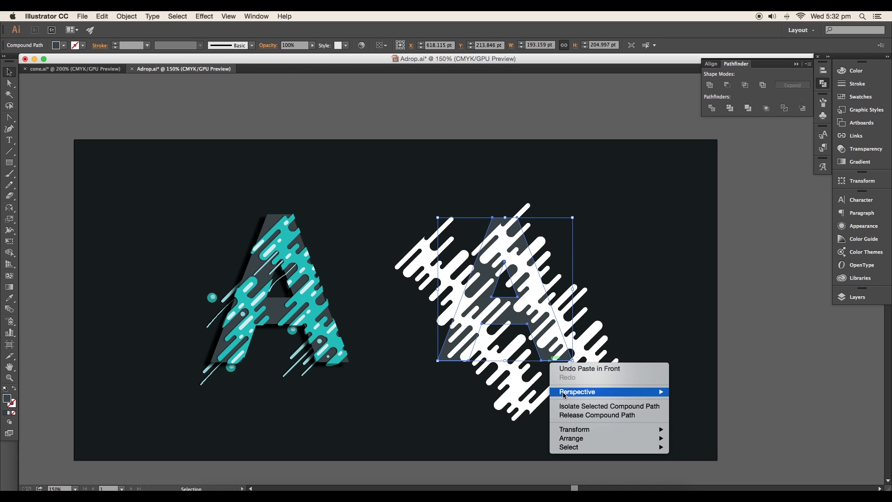
{"action": "mouse_move", "coordinate": [624, 439]}
{"action": "left_click", "coordinate": [689, 435]}
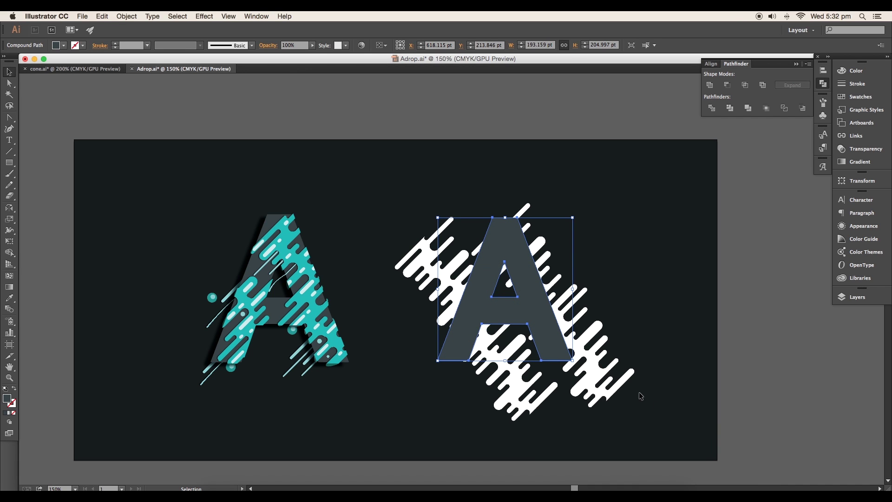
Step: Add a 5 pt green stroke to the front letter, outline it and unite it with the letter shape
{"action": "left_click_drag", "start_coordinate": [536, 306], "coordinate": [489, 295]}
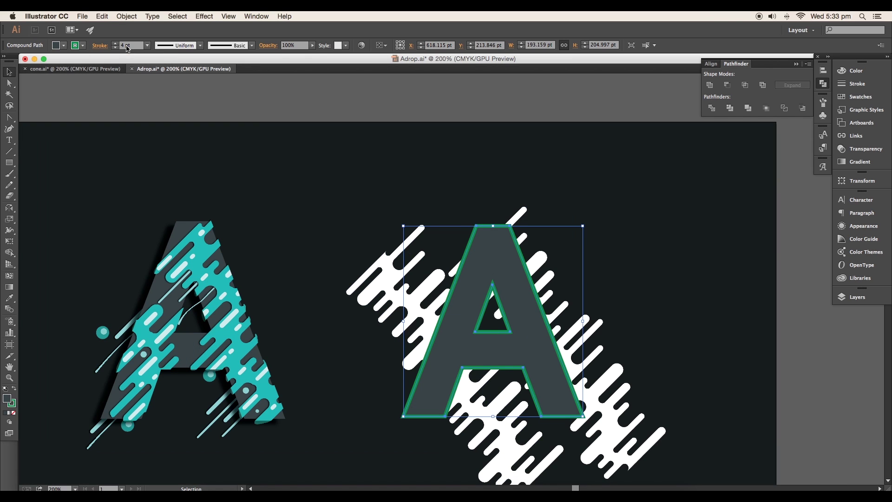
{"action": "key", "text": "Up"}
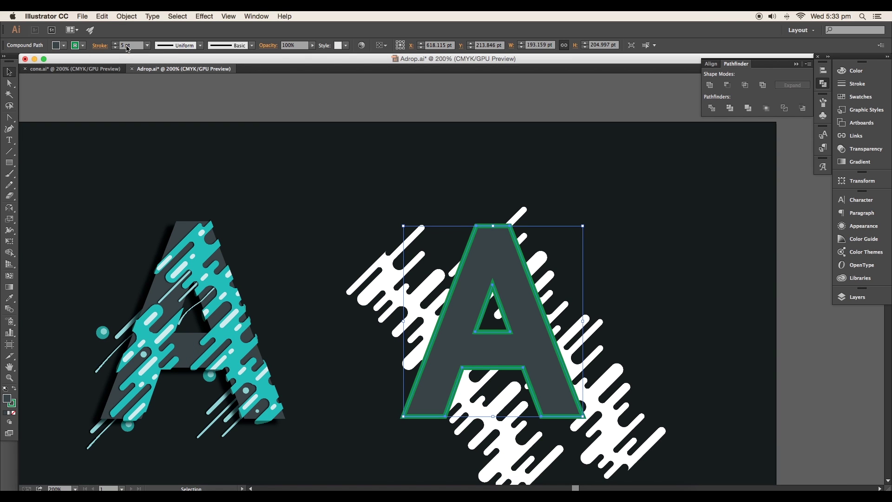
{"action": "left_click", "coordinate": [127, 17]}
{"action": "mouse_move", "coordinate": [132, 191]}
{"action": "left_click", "coordinate": [242, 215]}
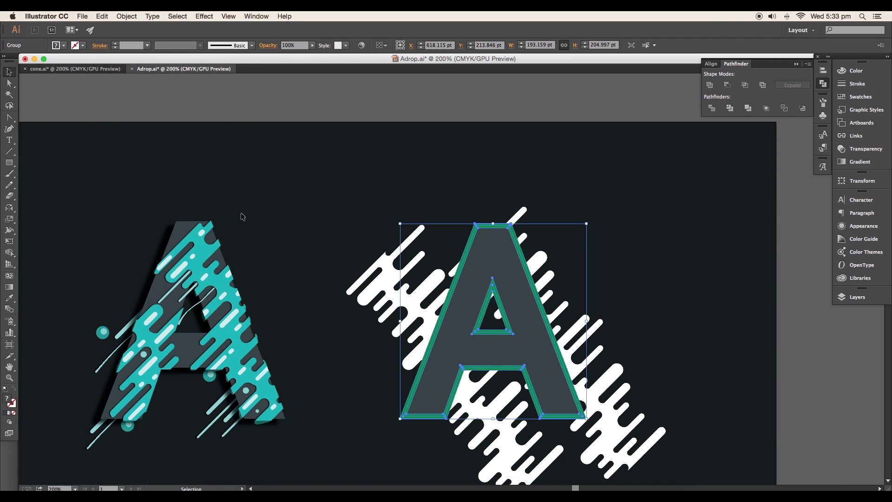
{"action": "left_click", "coordinate": [709, 86]}
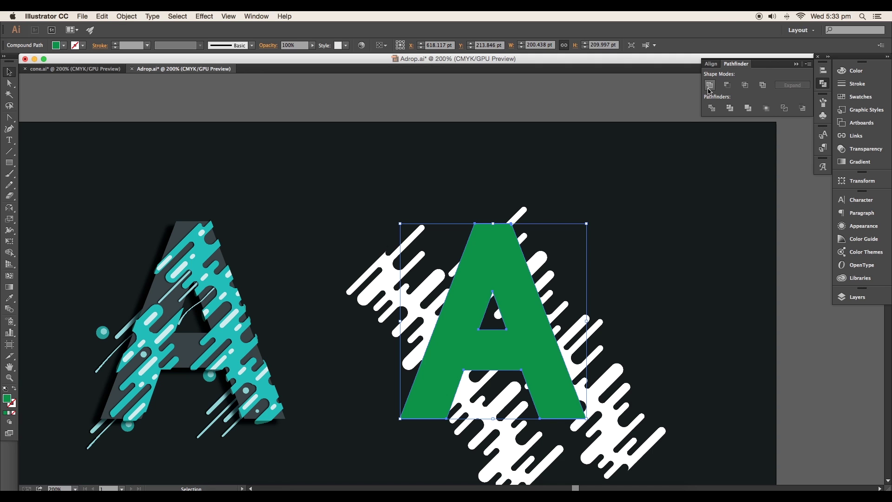
Step: Select both white drip strips and group them
{"action": "left_click", "coordinate": [568, 338]}
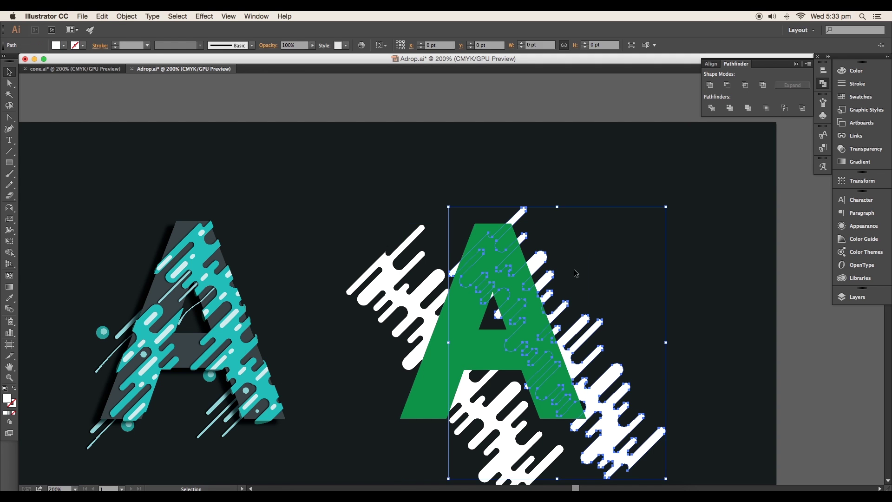
{"action": "right_click", "coordinate": [413, 305]}
{"action": "left_click", "coordinate": [431, 350]}
Step: Select the drip strips together with the green letter and make a clipping mask from them
{"action": "left_click", "coordinate": [539, 334]}
{"action": "left_click", "coordinate": [578, 344], "text": "shift"}
{"action": "left_click", "coordinate": [553, 346], "text": "shift"}
{"action": "right_click", "coordinate": [553, 346]}
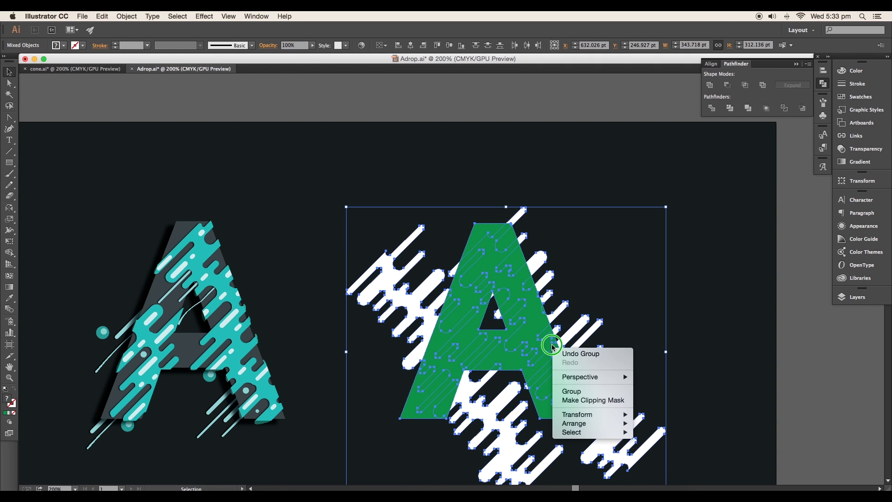
{"action": "left_click", "coordinate": [585, 399]}
{"action": "left_click", "coordinate": [628, 341]}
{"action": "scroll", "coordinate": [628, 341], "scroll_direction": "down", "scroll_amount": 1}
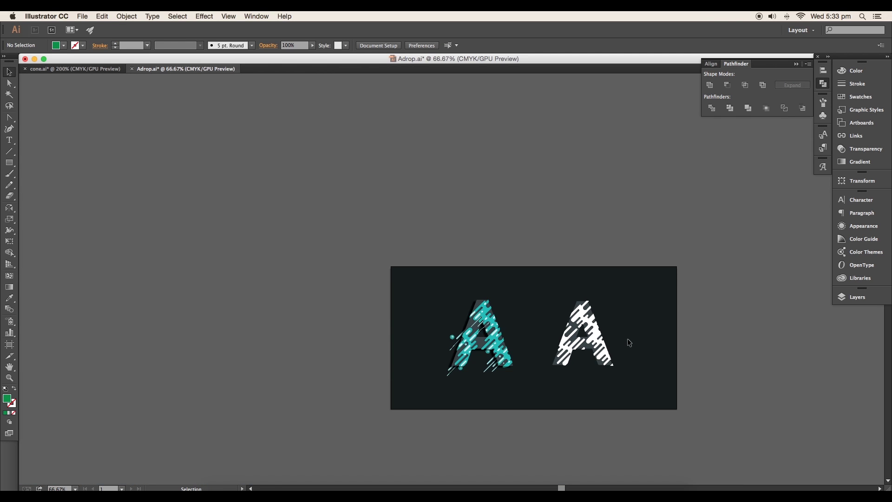
Step: Isolate the clip group and reposition the drip strip covering the letter's left leg
{"action": "scroll", "coordinate": [629, 342], "scroll_direction": "up", "scroll_amount": 2}
{"action": "double_click", "coordinate": [598, 288]}
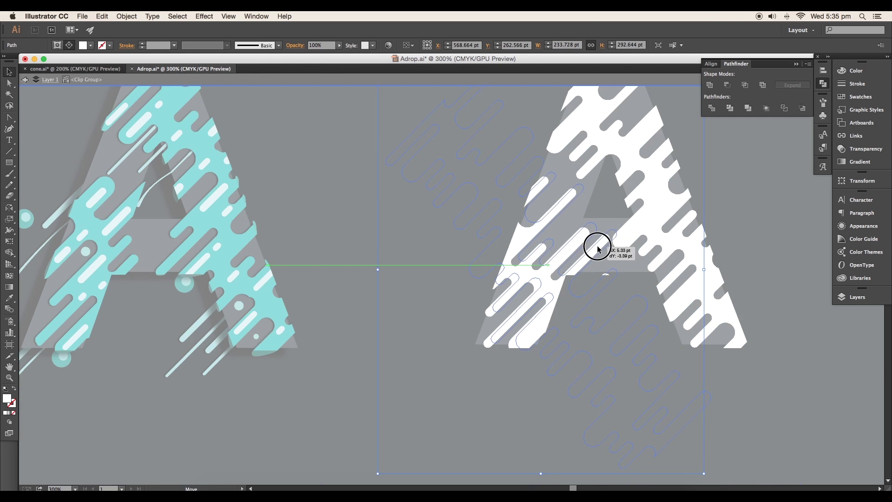
{"action": "left_click_drag", "start_coordinate": [598, 249], "coordinate": [567, 245]}
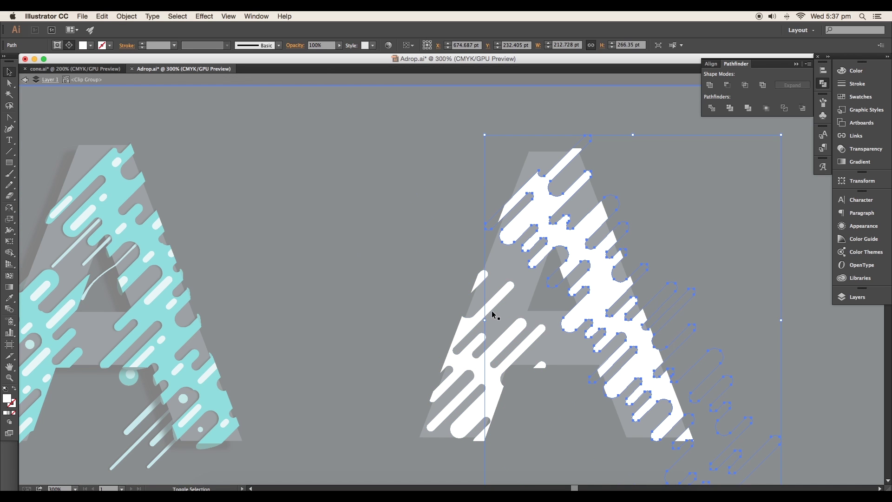
Step: Select both drip strips in the clip group and fill them with the teal sampled from the reference letter's drips
{"action": "key", "text": "super+a"}
{"action": "key", "text": "i"}
{"action": "left_click", "coordinate": [136, 233]}
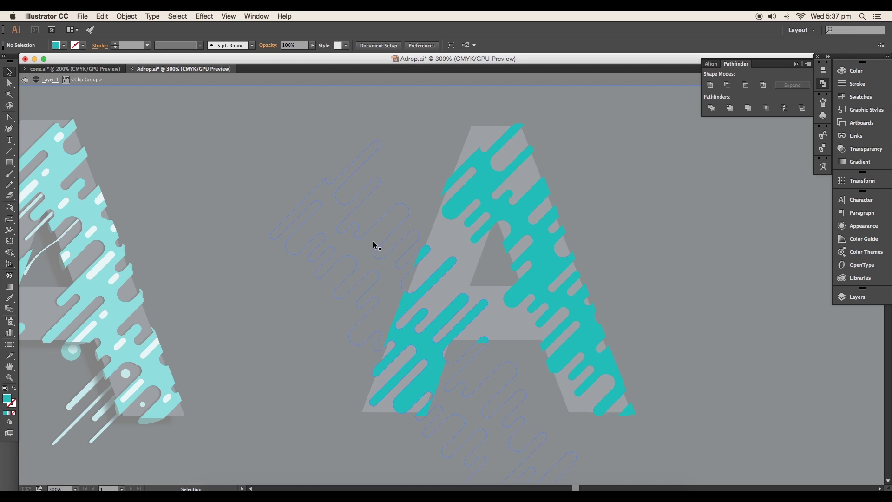
Step: Draw a short white diagonal line on the upper drip strip and give it a 4 pt stroke with round caps
{"action": "left_click", "coordinate": [11, 153]}
{"action": "scroll", "coordinate": [338, 303], "scroll_direction": "left", "scroll_amount": 5}
{"action": "scroll", "coordinate": [339, 303], "scroll_direction": "up", "scroll_amount": 2}
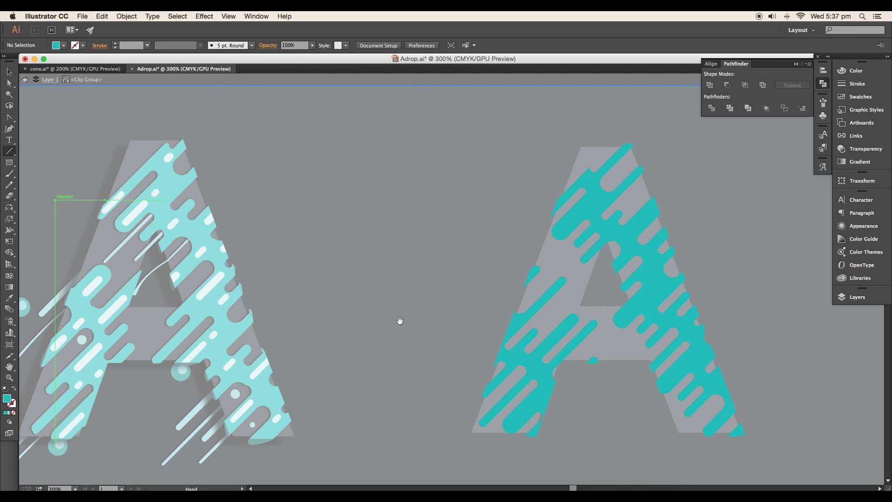
{"action": "left_click", "coordinate": [162, 47]}
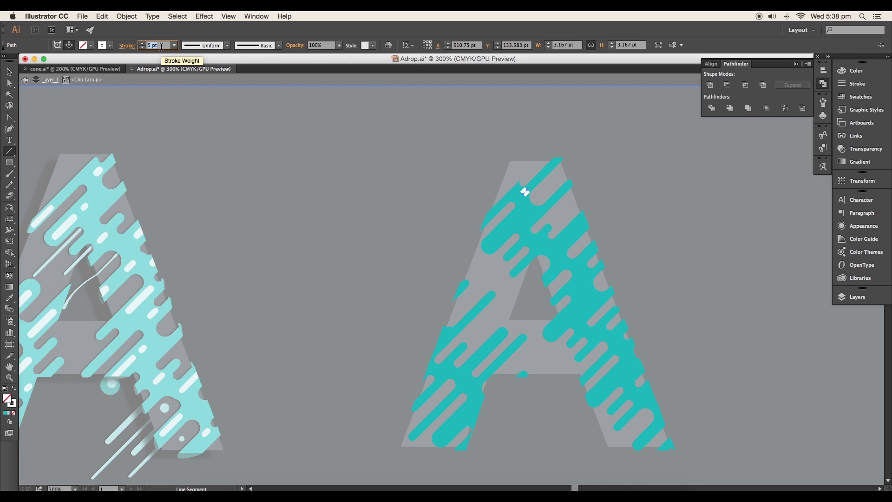
{"action": "left_click", "coordinate": [125, 49]}
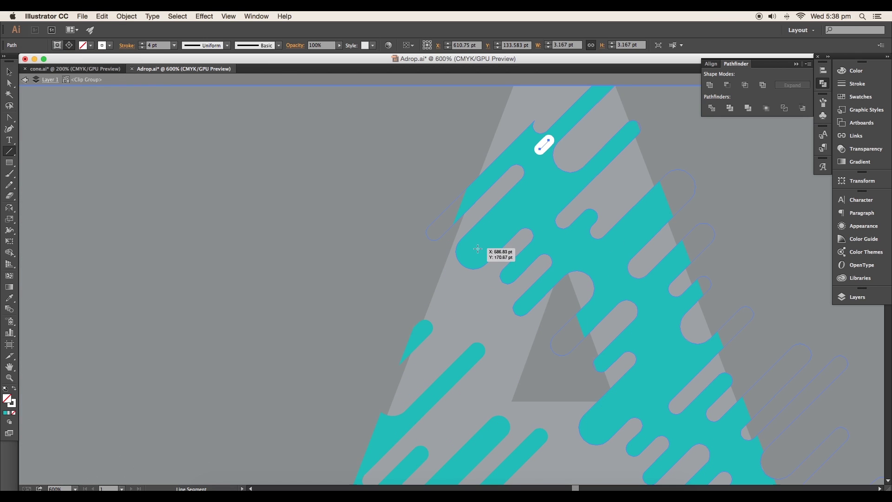
Step: Draw more white 4 pt diagonal highlight lines of varying lengths along the drips on both letter legs
{"action": "left_click_drag", "start_coordinate": [511, 216], "coordinate": [476, 249]}
{"action": "left_click_drag", "start_coordinate": [538, 194], "coordinate": [530, 201]}
{"action": "left_click_drag", "start_coordinate": [565, 245], "coordinate": [579, 230]}
{"action": "left_click_drag", "start_coordinate": [718, 287], "coordinate": [640, 346]}
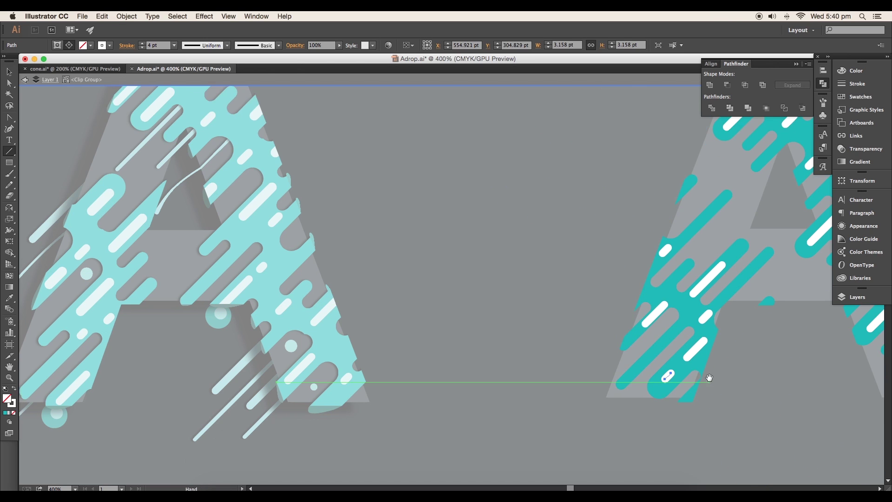
{"action": "scroll", "coordinate": [709, 378], "scroll_direction": "down", "scroll_amount": 2}
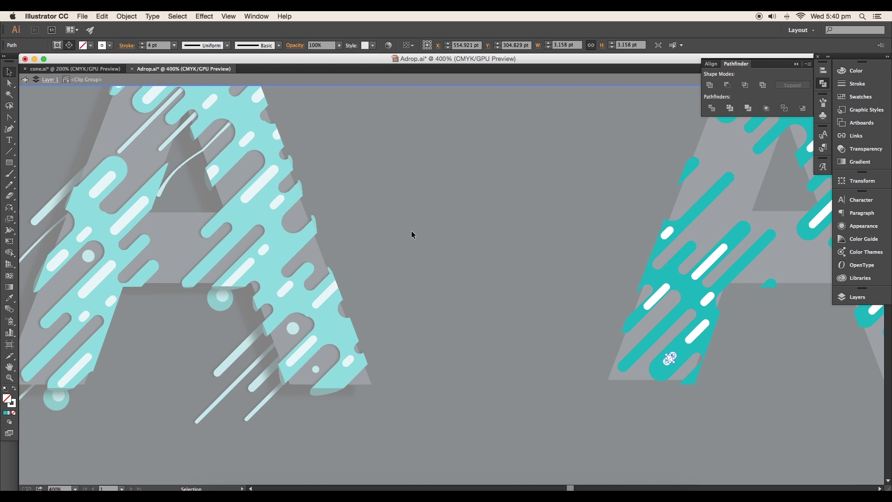
Step: Leave isolation mode and draw a diagonal line about 42 pt wide across the letter's opening, with a 2 pt light blue round-capped stroke
{"action": "double_click", "coordinate": [411, 231]}
{"action": "scroll", "coordinate": [563, 303], "scroll_direction": "down", "scroll_amount": 4}
{"action": "left_click_drag", "start_coordinate": [629, 297], "coordinate": [565, 325]}
{"action": "scroll", "coordinate": [594, 299], "scroll_direction": "up", "scroll_amount": 1}
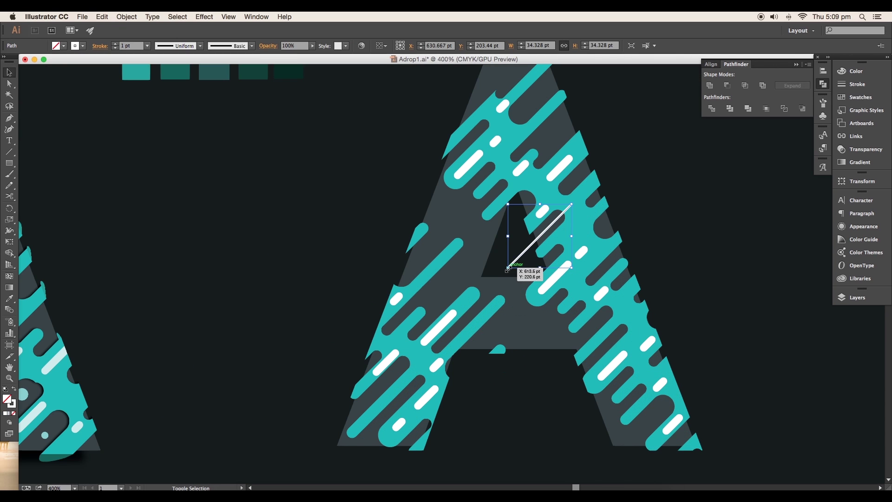
{"action": "left_click_drag", "start_coordinate": [514, 258], "coordinate": [489, 286]}
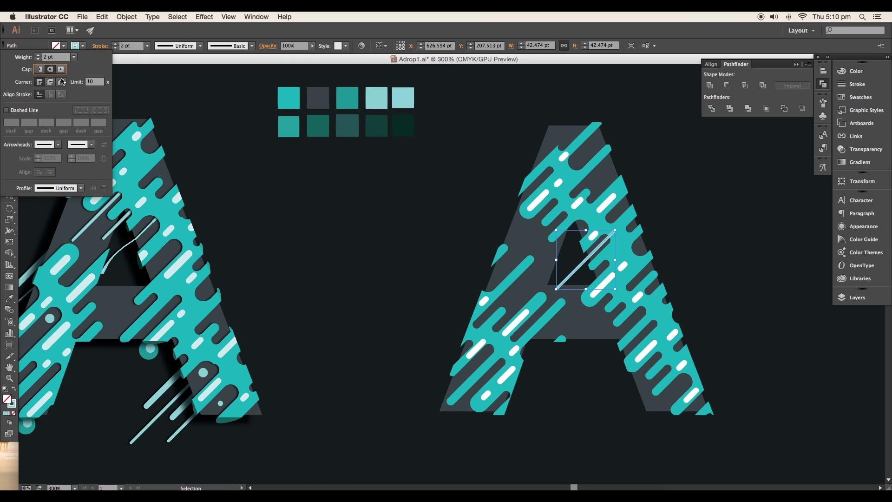
{"action": "key", "text": "Escape"}
Step: Arrange the thin light blue line behind the drip pattern and deselect it
{"action": "key", "text": "super+["}
{"action": "key", "text": "super+["}
{"action": "key", "text": "super+]"}
{"action": "key", "text": "v"}
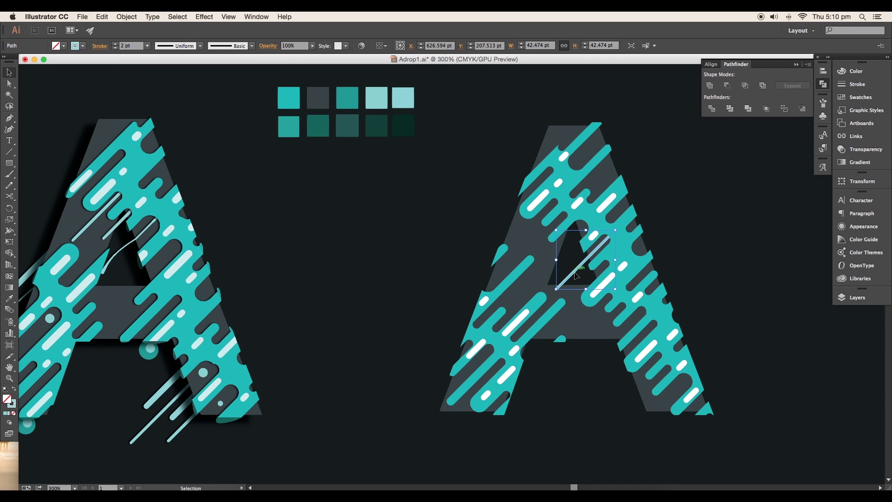
{"action": "scroll", "coordinate": [687, 243], "scroll_direction": "down", "scroll_amount": 2}
{"action": "left_click", "coordinate": [706, 233]}
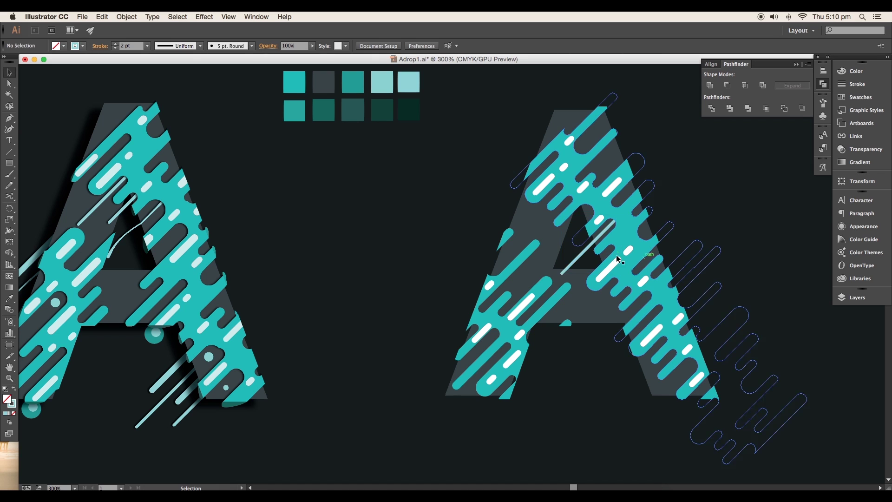
Step: Place two copies of the thin line to the left of the first one, near the top of the letter's opening
{"action": "left_click_drag", "start_coordinate": [589, 245], "coordinate": [580, 215]}
{"action": "left_click_drag", "start_coordinate": [581, 216], "coordinate": [549, 218]}
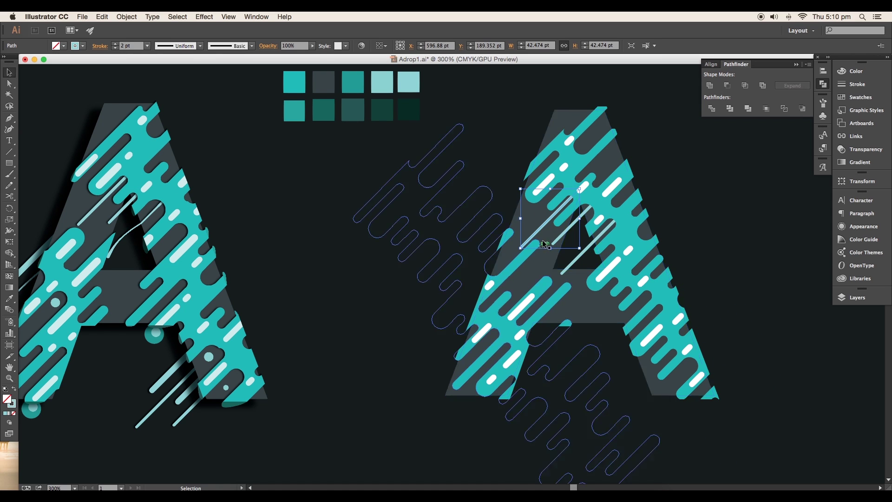
{"action": "scroll", "coordinate": [543, 240], "scroll_direction": "up", "scroll_amount": 4}
Step: Place copies of the thin line side by side beneath the inner edge of the letter's right leg
{"action": "left_click_drag", "start_coordinate": [619, 219], "coordinate": [592, 259]}
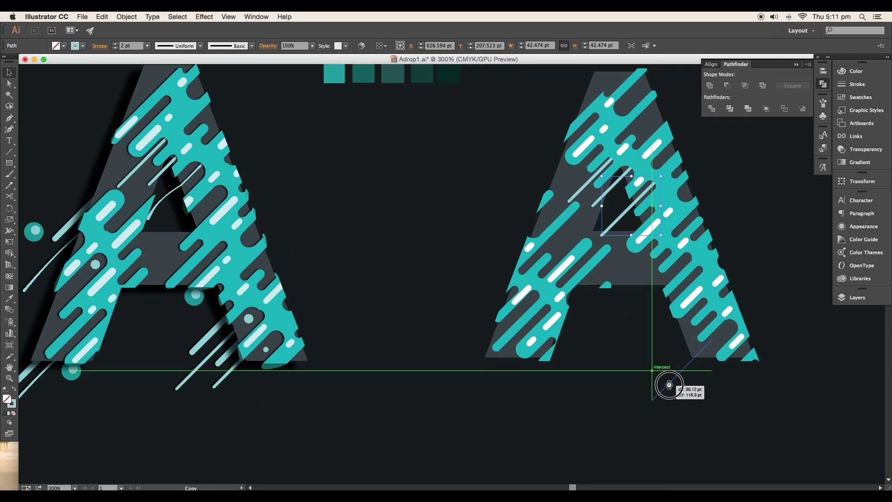
{"action": "scroll", "coordinate": [674, 375], "scroll_direction": "down", "scroll_amount": 1}
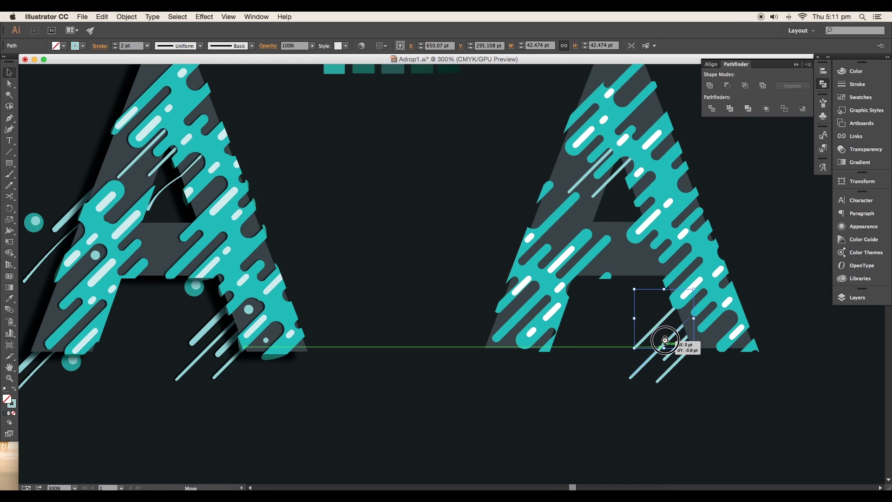
{"action": "left_click_drag", "start_coordinate": [664, 340], "coordinate": [667, 340]}
Step: Set the stroke weight of two of the lines beside the right leg to 4 pt and deselect them
{"action": "left_click", "coordinate": [147, 45]}
{"action": "left_click", "coordinate": [156, 109]}
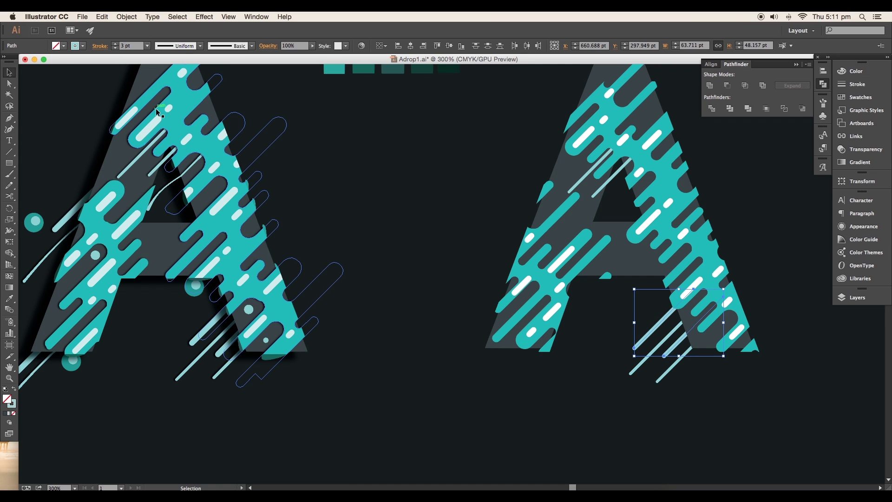
{"action": "left_click", "coordinate": [147, 46]}
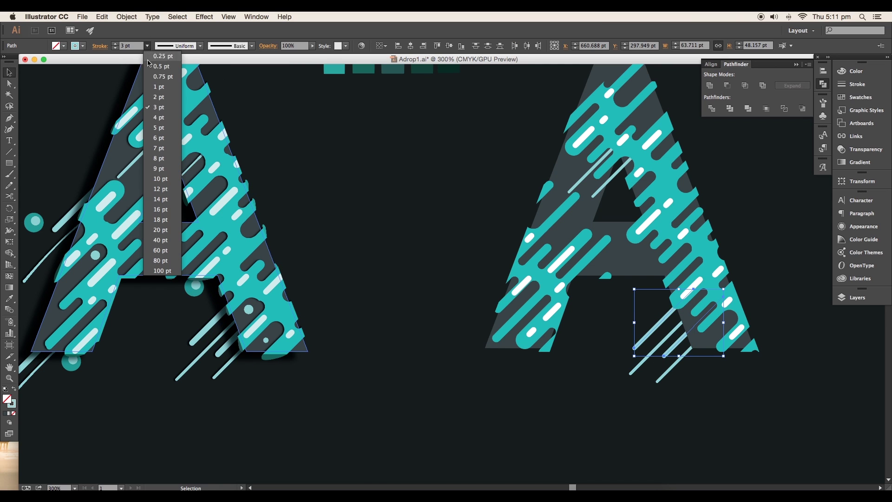
{"action": "left_click", "coordinate": [158, 119]}
{"action": "left_click", "coordinate": [379, 192]}
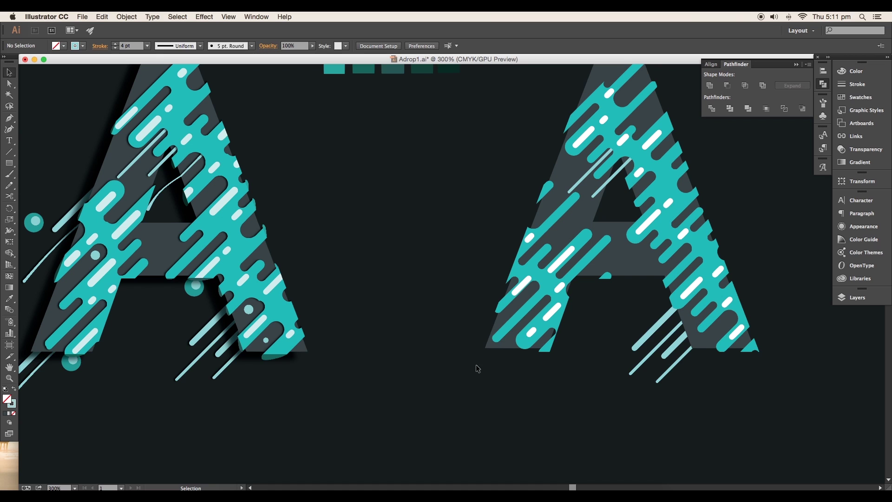
Step: Isolate the clip group, select both teal drip strips and start a Drop Shadow effect with the preview on
{"action": "double_click", "coordinate": [475, 366]}
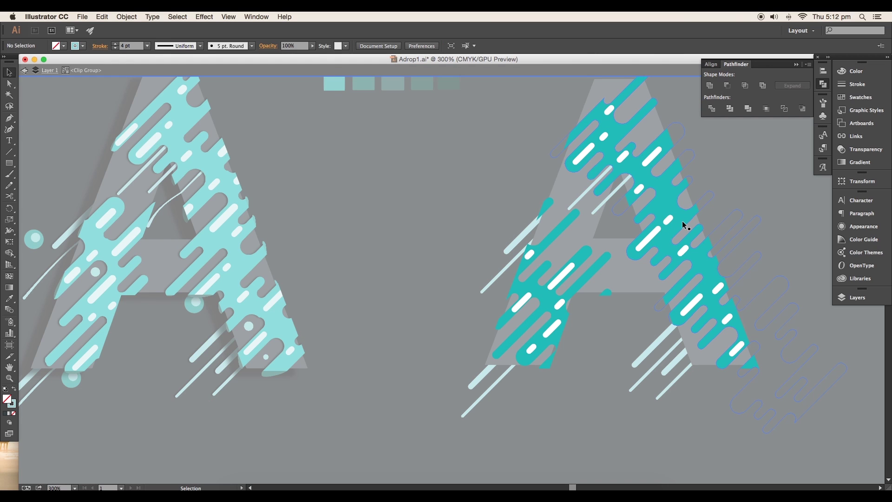
{"action": "left_click", "coordinate": [684, 225]}
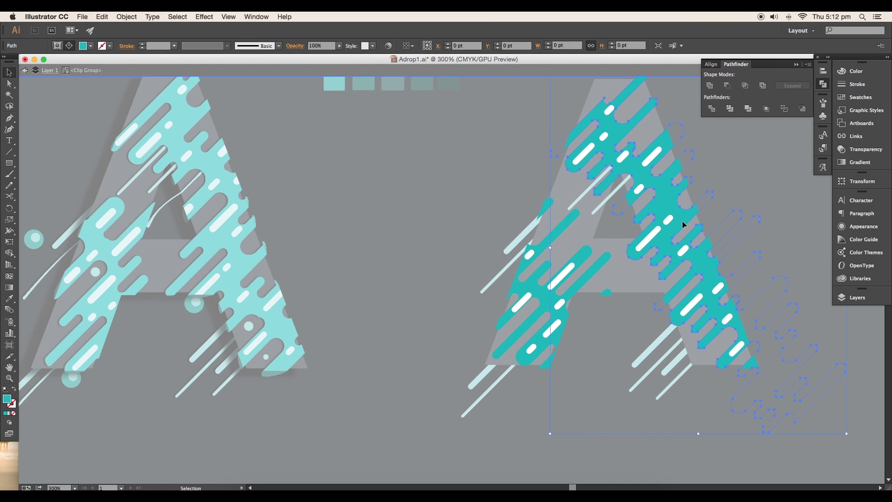
{"action": "left_click", "coordinate": [589, 280], "text": "shift"}
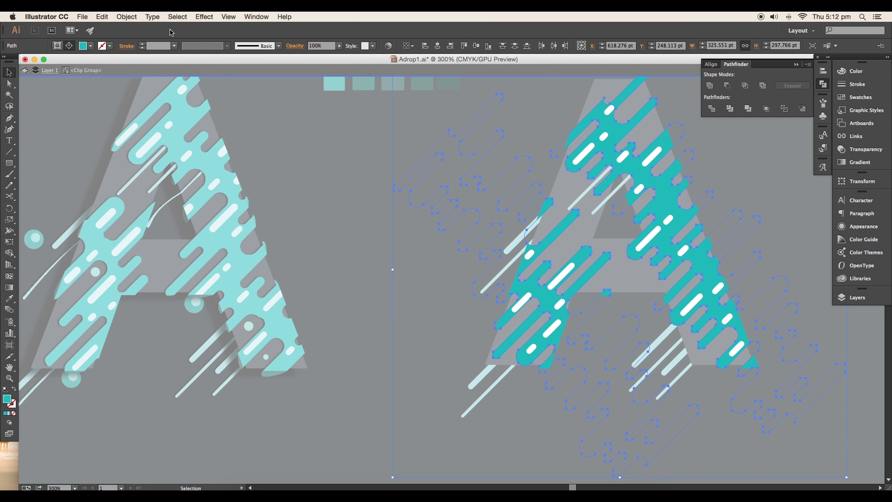
{"action": "left_click", "coordinate": [202, 16]}
{"action": "mouse_move", "coordinate": [278, 136]}
{"action": "left_click", "coordinate": [345, 137]}
{"action": "left_click_drag", "start_coordinate": [735, 159], "coordinate": [352, 122]}
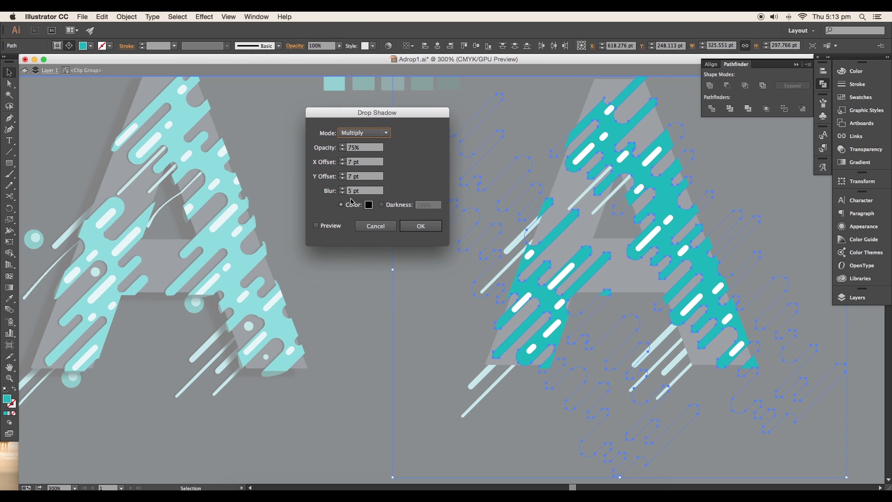
{"action": "left_click", "coordinate": [316, 226]}
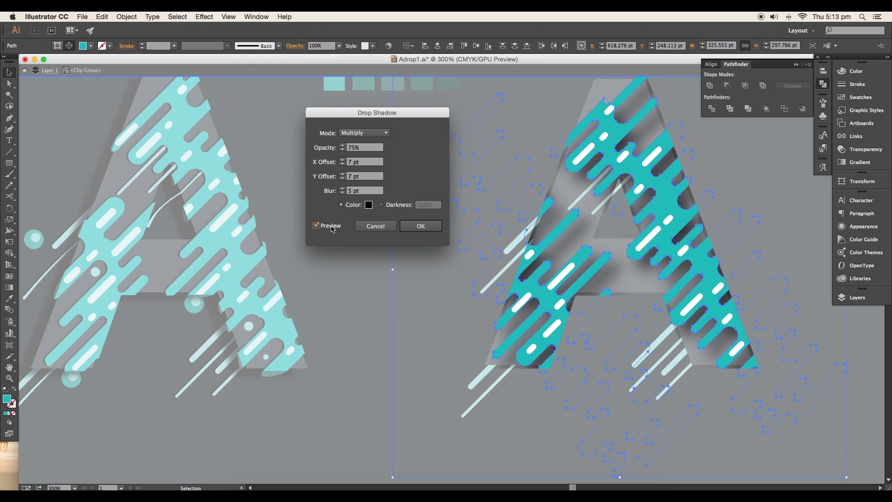
Step: Apply the drop shadow with -1 pt X offset, 0 pt Y offset and 0.5 pt blur, and leave isolation mode
{"action": "triple_click", "coordinate": [357, 192]}
{"action": "type", "text": "1"}
{"action": "key", "text": "shift+Tab"}
{"action": "type", "text": "0"}
{"action": "key", "text": "shift+Tab"}
{"action": "type", "text": "-1"}
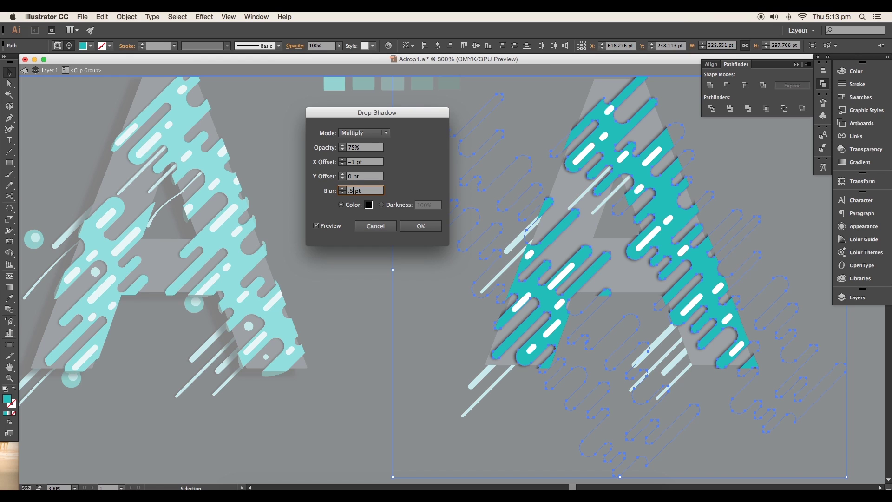
{"action": "left_click", "coordinate": [367, 179]}
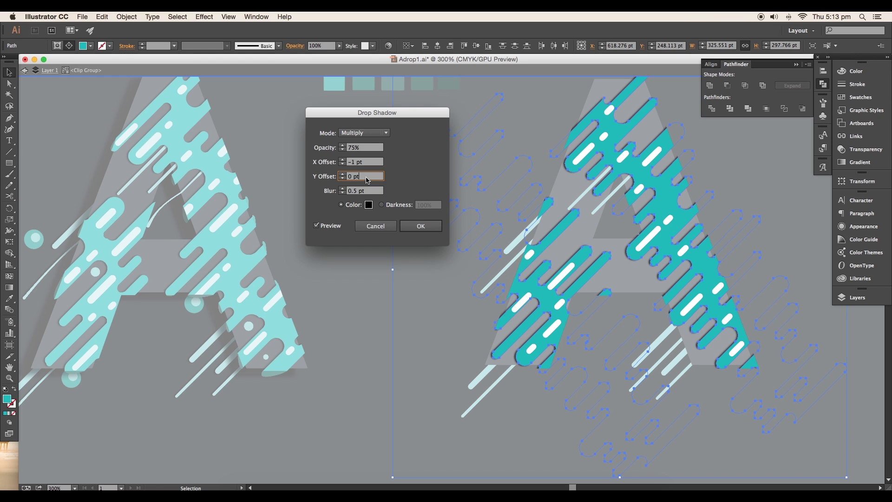
{"action": "left_click", "coordinate": [410, 228]}
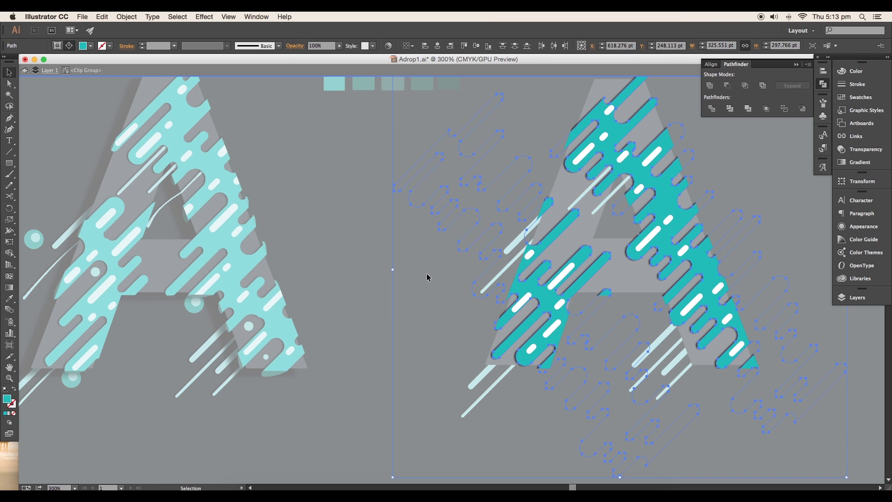
{"action": "left_click", "coordinate": [788, 316], "text": "shift"}
{"action": "double_click", "coordinate": [797, 318]}
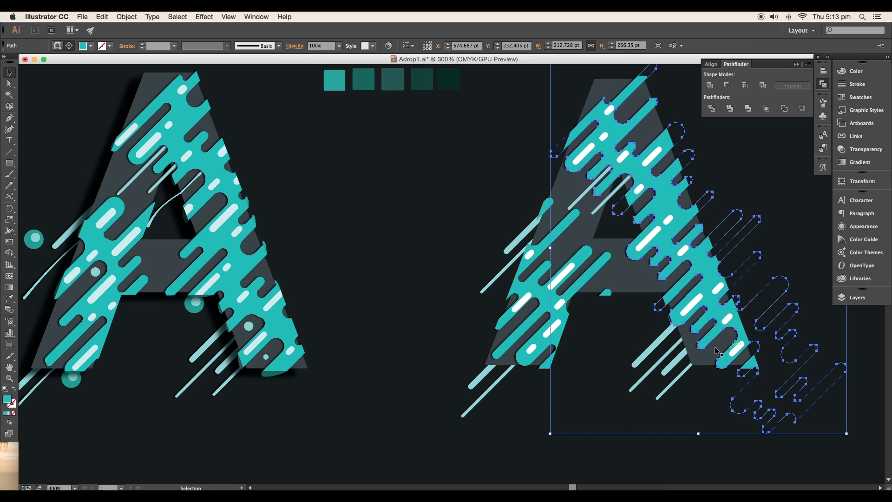
{"action": "left_click", "coordinate": [420, 250]}
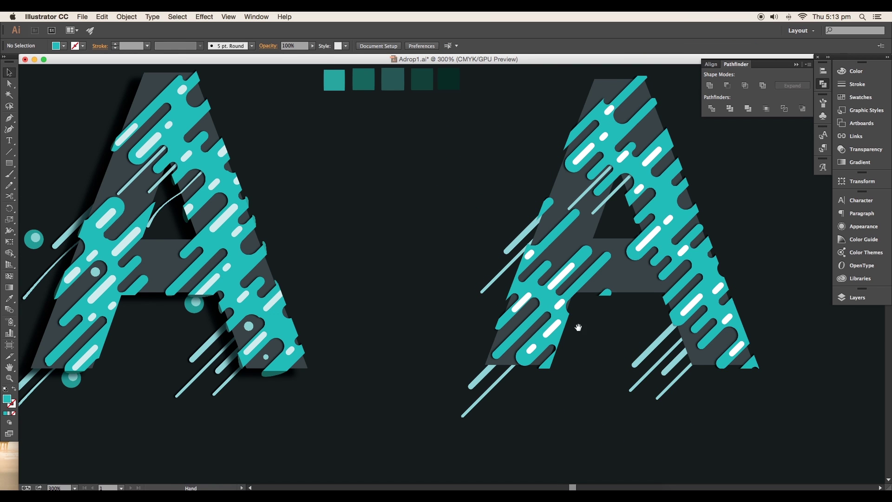
Step: Select all thin light blue lines around the letter and apply the same drop shadow: Multiply, 75% opacity, -1 pt X, 0 pt Y, 0.5 pt blur
{"action": "left_click_drag", "start_coordinate": [585, 325], "coordinate": [526, 331]}
{"action": "left_click_drag", "start_coordinate": [510, 287], "coordinate": [532, 303]}
{"action": "left_click", "coordinate": [610, 198], "text": "shift"}
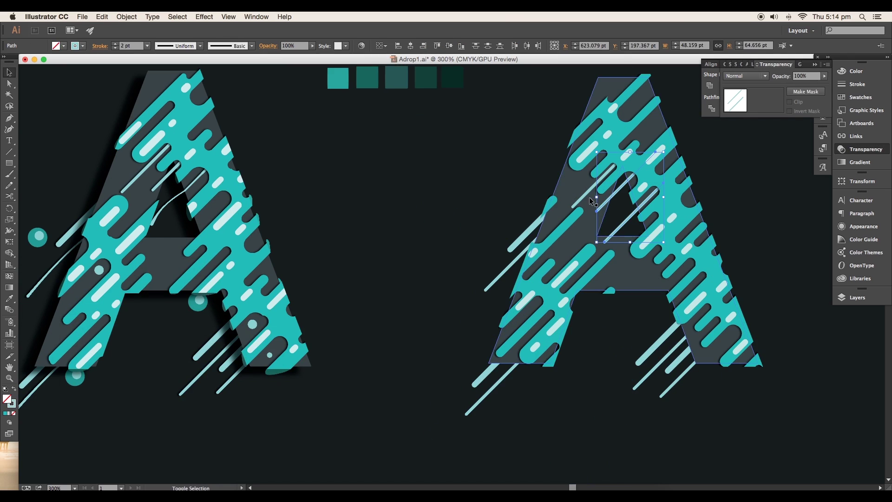
{"action": "left_click", "coordinate": [587, 192], "text": "shift"}
{"action": "left_click", "coordinate": [526, 232], "text": "shift"}
{"action": "left_click", "coordinate": [512, 263], "text": "shift"}
{"action": "left_click", "coordinate": [479, 380], "text": "shift"}
{"action": "left_click", "coordinate": [484, 396], "text": "shift"}
{"action": "left_click", "coordinate": [685, 371], "text": "shift"}
{"action": "left_click", "coordinate": [678, 360], "text": "shift"}
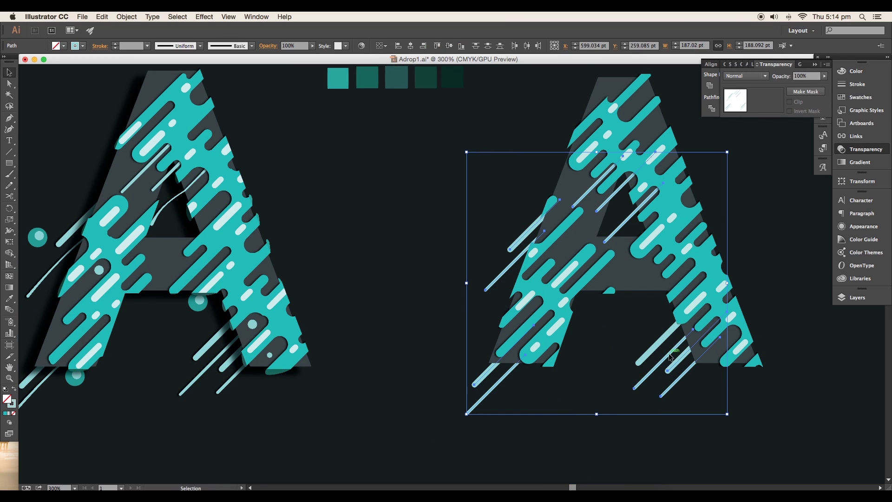
{"action": "left_click", "coordinate": [670, 355], "text": "shift"}
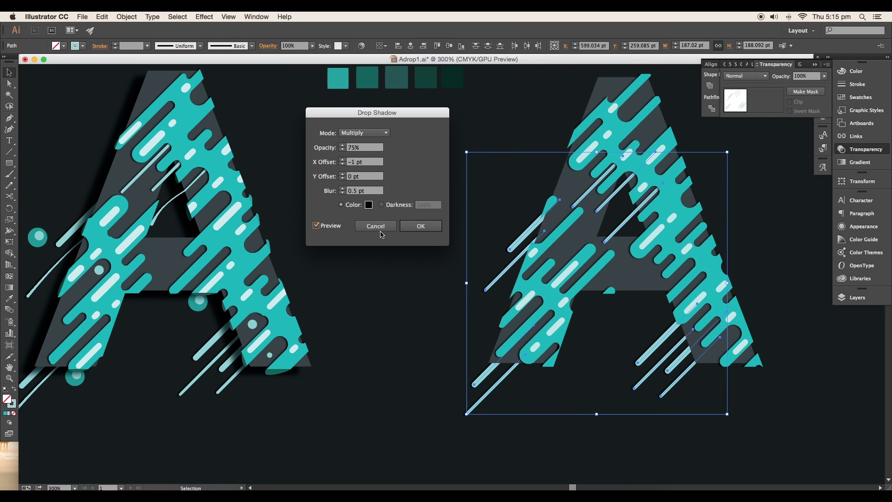
{"action": "left_click", "coordinate": [404, 227]}
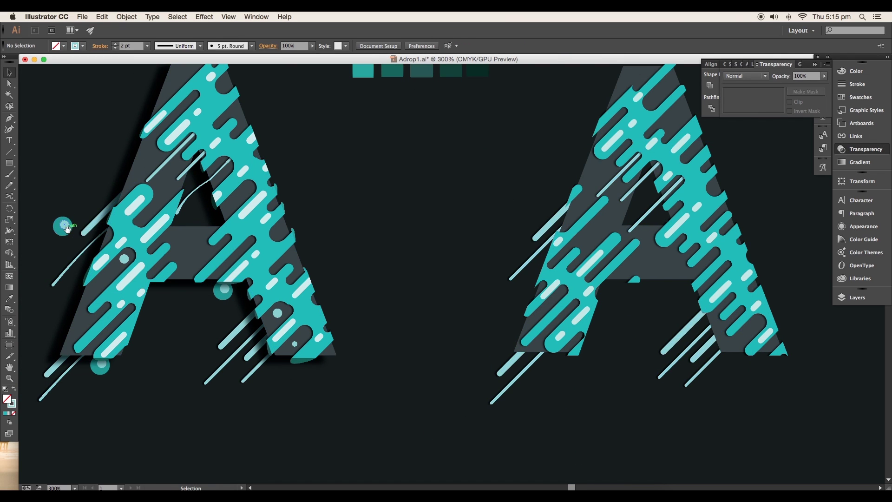
Step: Draw a circle about 13.6 pt wide between the two letters and fill it with the medium teal palette colour
{"action": "left_click_drag", "start_coordinate": [67, 227], "coordinate": [73, 202]}
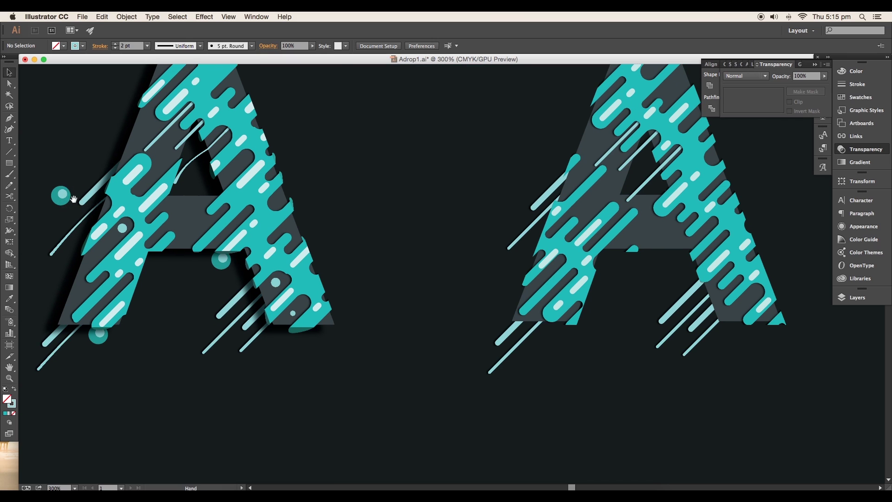
{"action": "left_click_drag", "start_coordinate": [9, 163], "coordinate": [37, 187]}
{"action": "left_click_drag", "start_coordinate": [418, 184], "coordinate": [438, 204]}
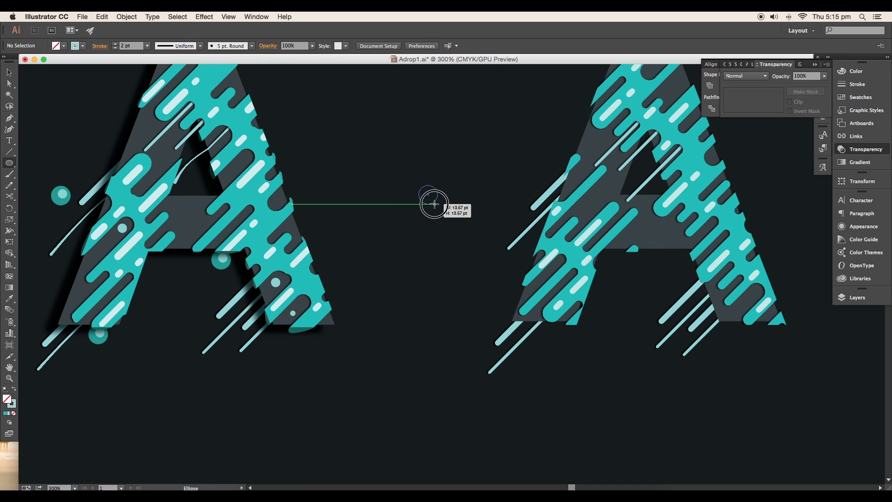
{"action": "key", "text": "i"}
{"action": "scroll", "coordinate": [395, 163], "scroll_direction": "up", "scroll_amount": 5}
{"action": "left_click", "coordinate": [371, 123]}
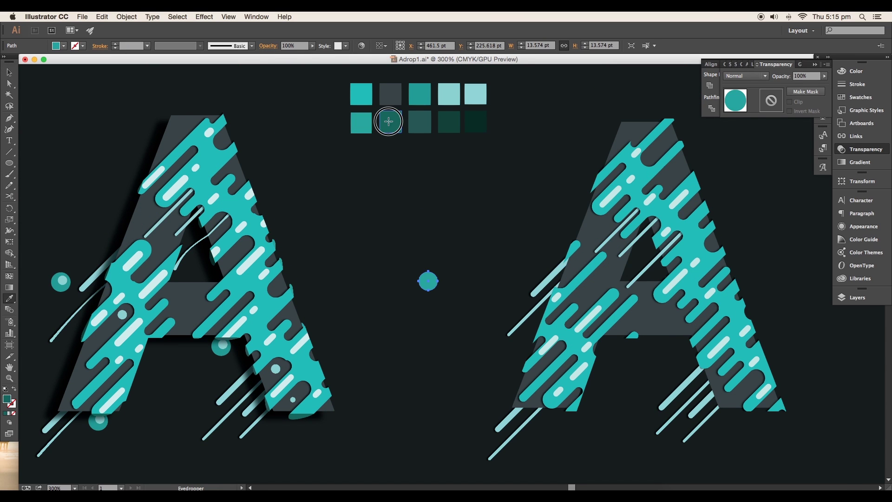
Step: Add a light blue circle about 5.6 pt wide inside the teal circle and move the pair toward the right-hand letter
{"action": "key", "text": "super+equal"}
{"action": "key", "text": "super+equal"}
{"action": "key", "text": "super+equal"}
{"action": "key", "text": "super+equal"}
{"action": "left_click_drag", "start_coordinate": [410, 264], "coordinate": [412, 254]}
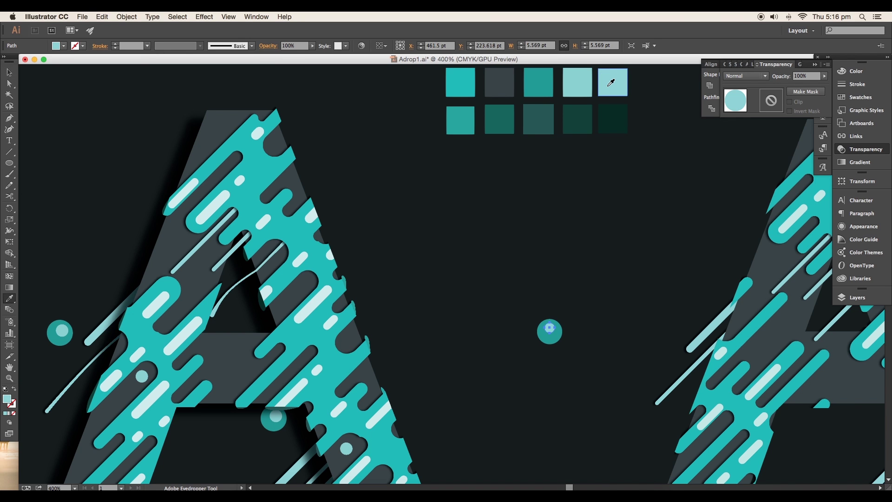
{"action": "left_click_drag", "start_coordinate": [420, 254], "coordinate": [475, 264]}
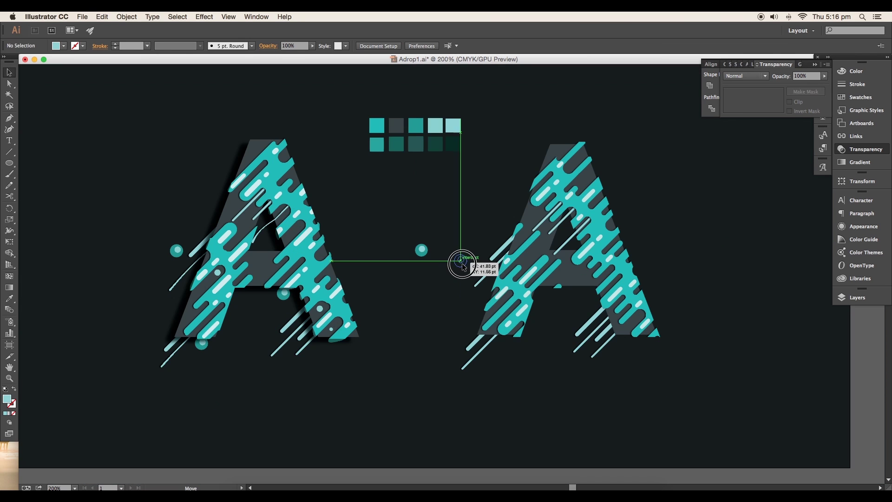
Step: Place copies of the teal and light blue circle pair at the foot of the right-hand letter's left leg and just below its crossbar
{"action": "left_click_drag", "start_coordinate": [476, 267], "coordinate": [502, 349]}
{"action": "left_click_drag", "start_coordinate": [502, 348], "coordinate": [508, 348]}
{"action": "left_click_drag", "start_coordinate": [506, 342], "coordinate": [605, 250]}
{"action": "left_click_drag", "start_coordinate": [606, 250], "coordinate": [598, 250]}
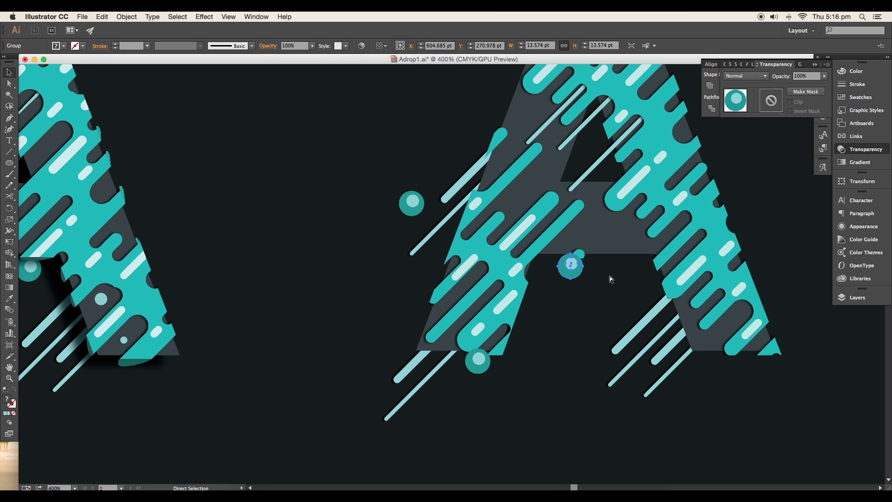
{"action": "key", "text": "super+z"}
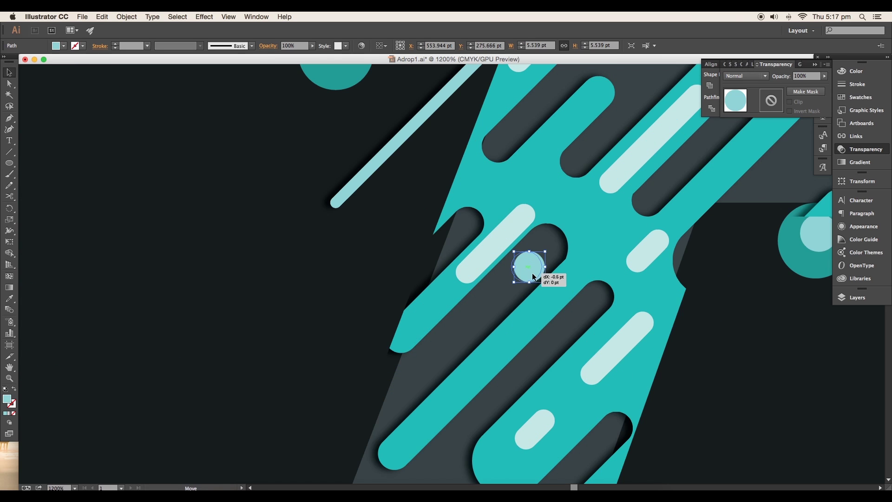
Step: Copy the small light blue circle, about 5.5 pt wide, from the left leg to grey gaps in the lower right leg and near the apex
{"action": "scroll", "coordinate": [534, 274], "scroll_direction": "down", "scroll_amount": 4}
{"action": "left_click_drag", "start_coordinate": [531, 272], "coordinate": [728, 307]}
{"action": "left_click_drag", "start_coordinate": [704, 371], "coordinate": [623, 164]}
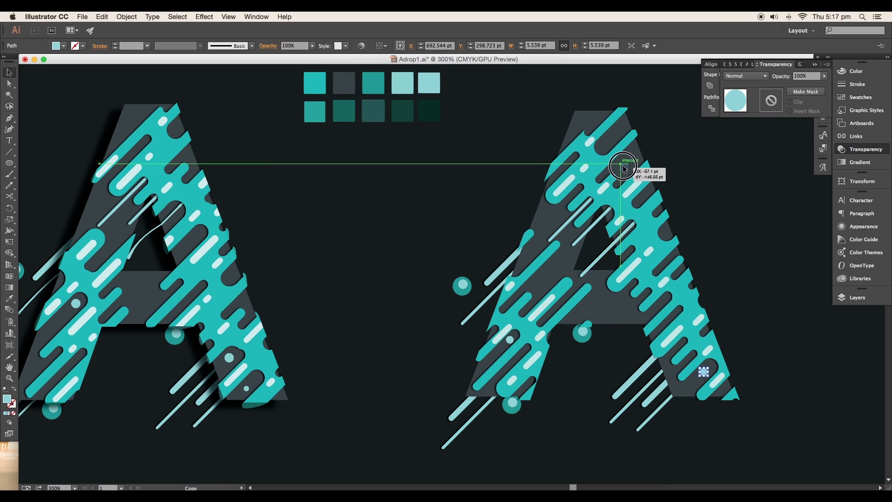
{"action": "left_click", "coordinate": [745, 215]}
Step: Add an anchor point to the thin light blue streak crossing the right-hand letter's triangular opening, where it meets the opening's right edge
{"action": "key", "text": "super+minus"}
{"action": "key", "text": "super+minus"}
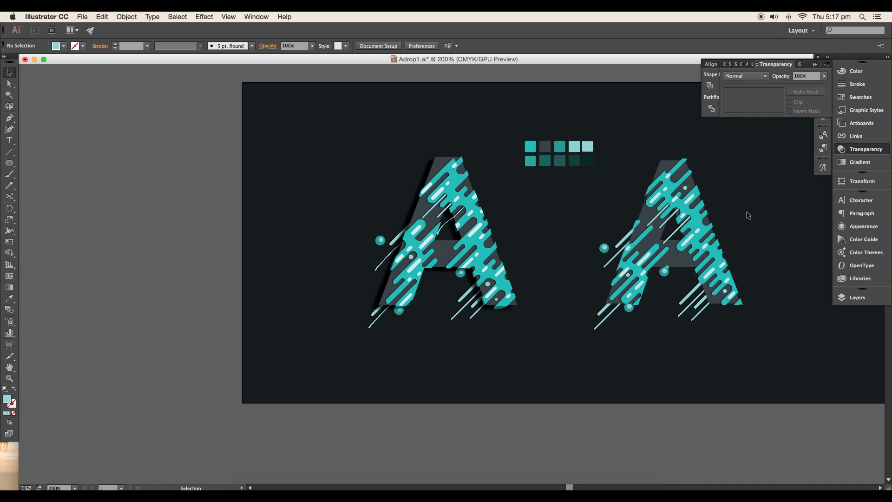
{"action": "key", "text": "super+equal"}
{"action": "left_click_drag", "start_coordinate": [693, 226], "coordinate": [704, 223]}
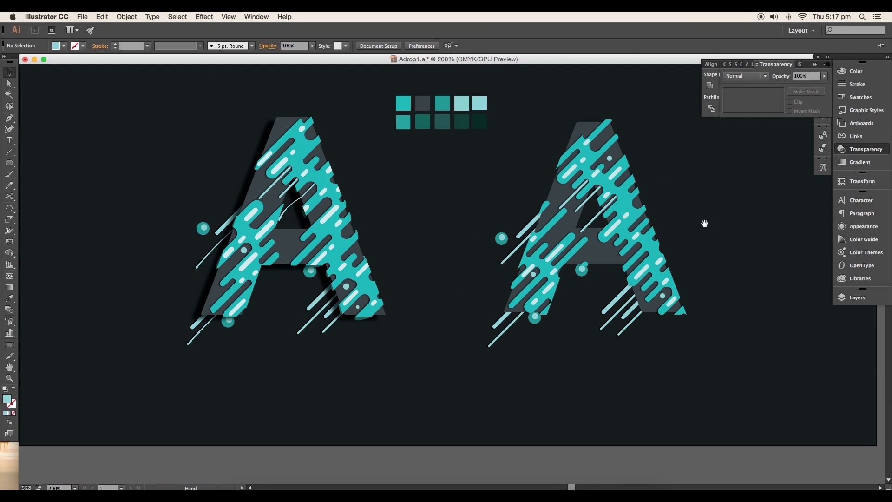
{"action": "left_click_drag", "start_coordinate": [669, 282], "coordinate": [650, 274]}
{"action": "key", "text": "super+equal"}
{"action": "key", "text": "super+equal"}
{"action": "key", "text": "super+equal"}
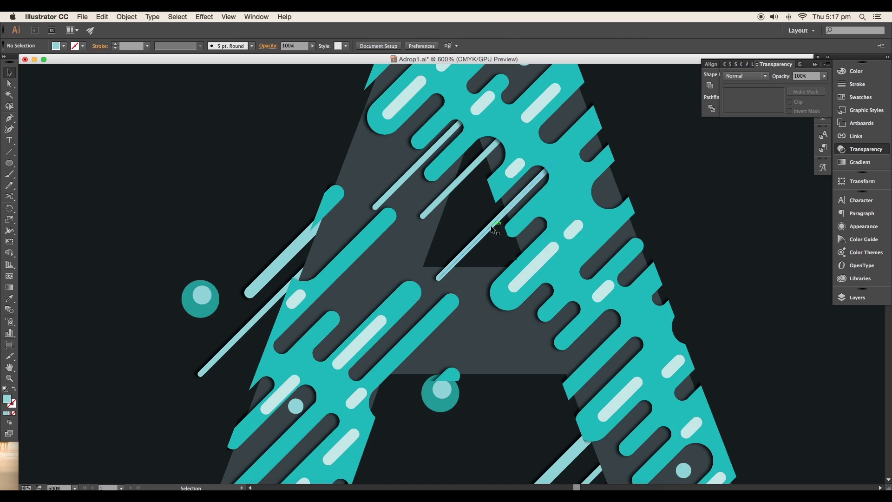
{"action": "left_click", "coordinate": [494, 225]}
{"action": "left_click_drag", "start_coordinate": [598, 239], "coordinate": [659, 244]}
{"action": "key", "text": "p"}
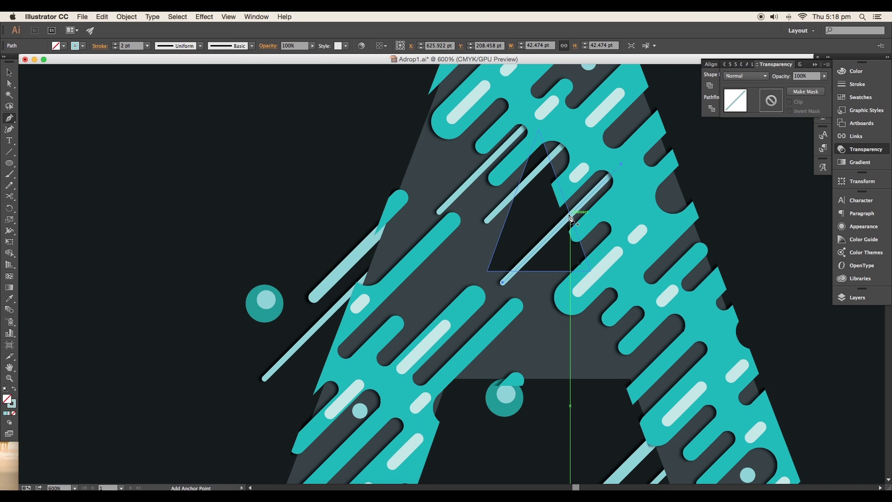
{"action": "left_click", "coordinate": [570, 216]}
Step: Bend the streak in the triangular opening and the thin streak outside the left leg into curves with the Anchor Point tool
{"action": "left_click_drag", "start_coordinate": [10, 118], "coordinate": [42, 158]}
{"action": "left_click_drag", "start_coordinate": [549, 240], "coordinate": [522, 241]}
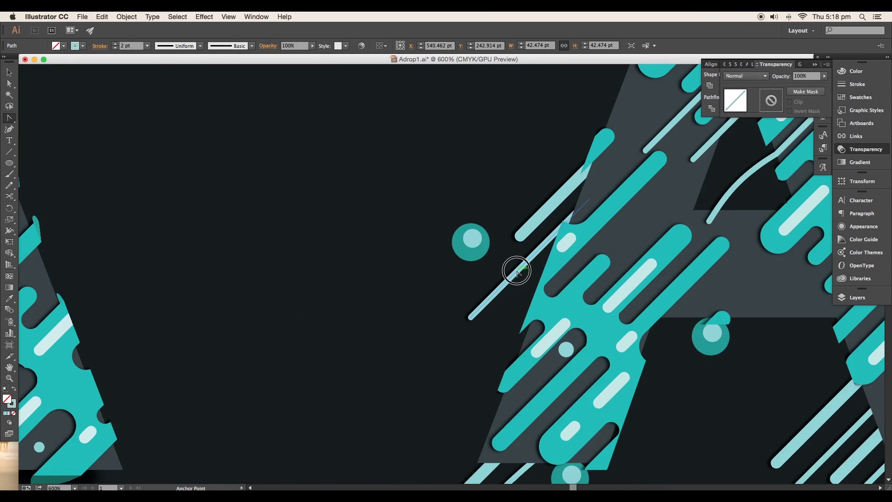
{"action": "left_click_drag", "start_coordinate": [514, 268], "coordinate": [514, 268]}
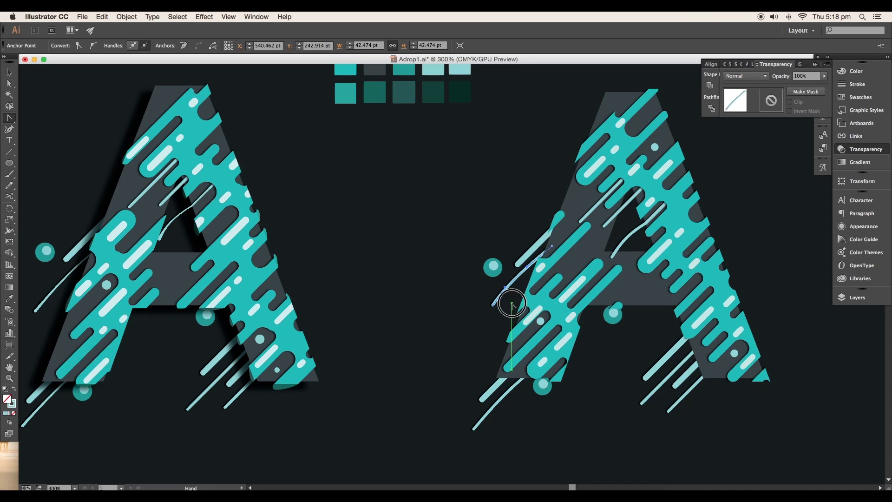
Step: Narrow the middle of the curved streak in the triangular opening with the Width tool
{"action": "left_click", "coordinate": [14, 232]}
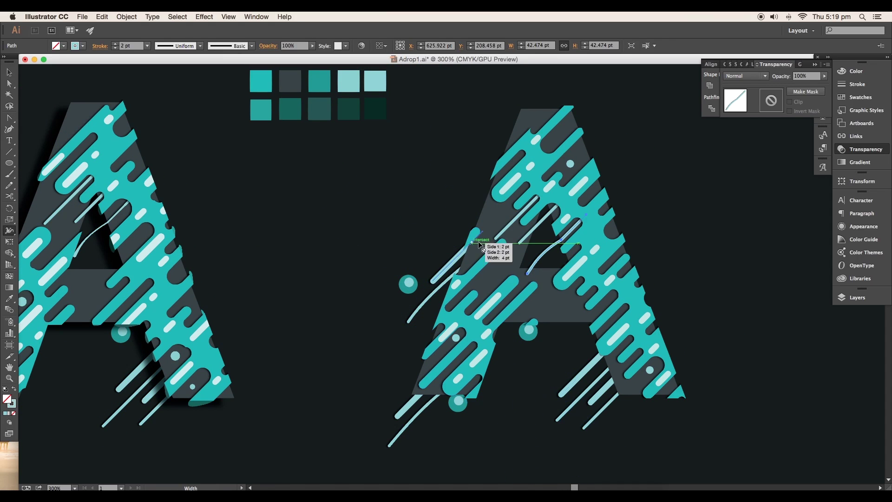
{"action": "scroll", "coordinate": [553, 249], "scroll_direction": "up", "scroll_amount": 2}
{"action": "scroll", "coordinate": [552, 249], "scroll_direction": "up", "scroll_amount": 1}
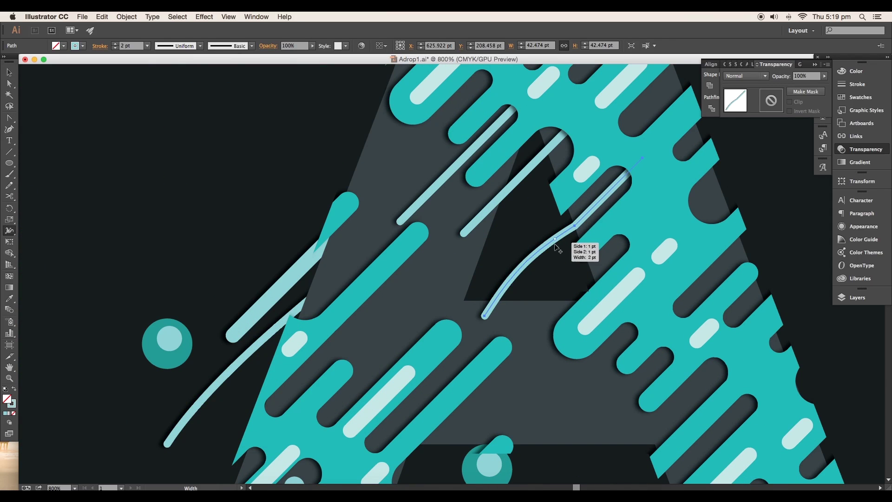
{"action": "scroll", "coordinate": [546, 250], "scroll_direction": "up", "scroll_amount": 4}
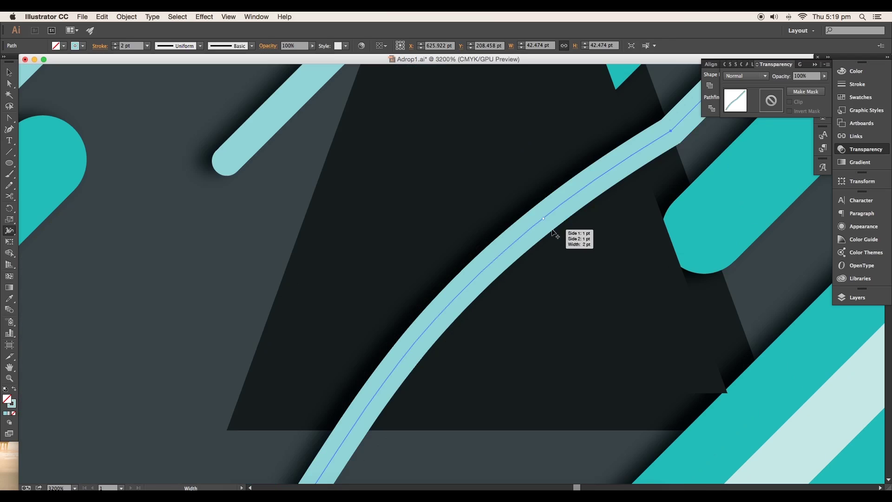
{"action": "left_click", "coordinate": [543, 224]}
{"action": "scroll", "coordinate": [557, 229], "scroll_direction": "down", "scroll_amount": 3}
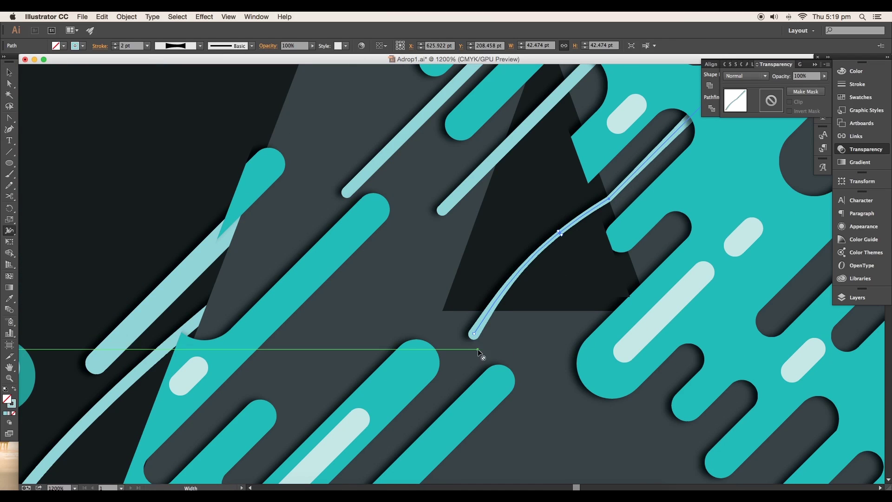
Step: Narrow the middle of the thin curved streaks left of the letter and below its left foot with the Width tool
{"action": "scroll", "coordinate": [489, 201], "scroll_direction": "up", "scroll_amount": 3}
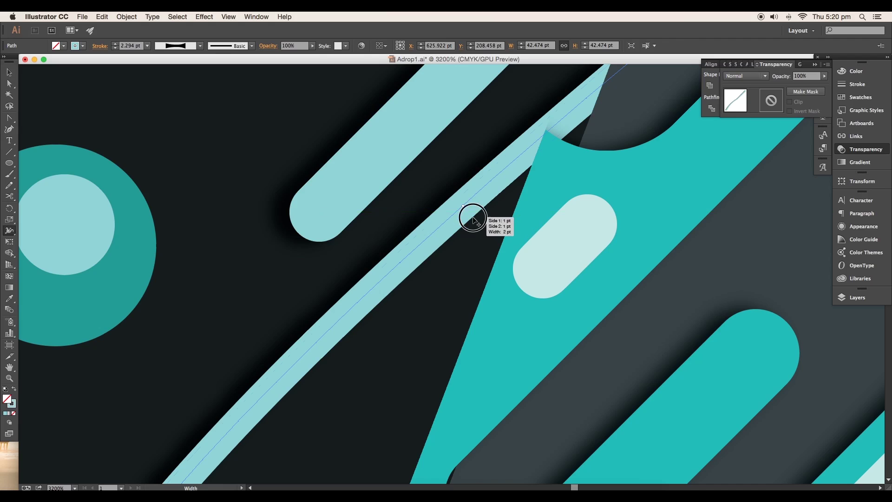
{"action": "scroll", "coordinate": [473, 219], "scroll_direction": "down", "scroll_amount": 2}
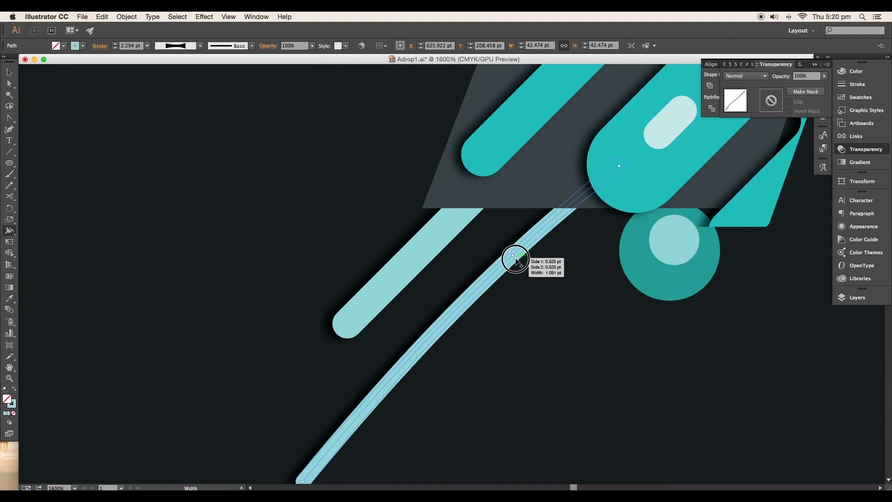
{"action": "left_click_drag", "start_coordinate": [516, 259], "coordinate": [515, 255]}
{"action": "key", "text": "v"}
{"action": "left_click", "coordinate": [433, 297]}
Step: Draw a dark teal curved fold shape, about 8.2 by 1.6 pt, under the cut-off drip at the left foot and refine its curve
{"action": "scroll", "coordinate": [433, 298], "scroll_direction": "down", "scroll_amount": 5}
{"action": "mouse_move", "coordinate": [533, 302]}
{"action": "left_mouse_down"}
{"action": "mouse_move", "coordinate": [542, 338]}
{"action": "mouse_move", "coordinate": [621, 359]}
{"action": "left_mouse_up"}
{"action": "scroll", "coordinate": [197, 313], "scroll_direction": "up", "scroll_amount": 5}
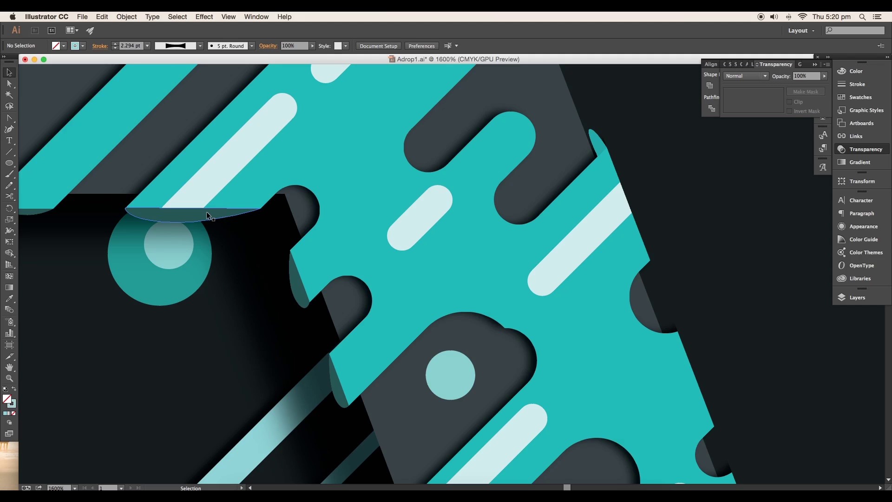
{"action": "scroll", "coordinate": [364, 292], "scroll_direction": "down", "scroll_amount": 5}
{"action": "scroll", "coordinate": [407, 402], "scroll_direction": "up", "scroll_amount": 4}
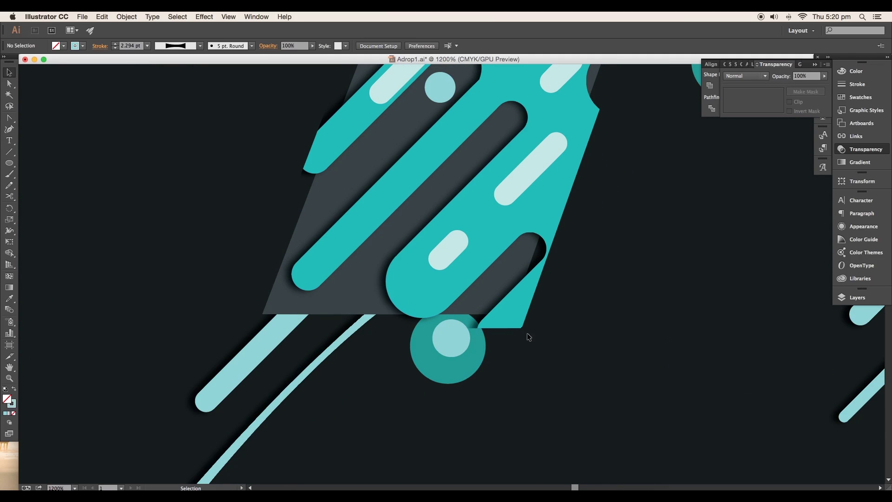
{"action": "left_click_drag", "start_coordinate": [9, 119], "coordinate": [44, 118]}
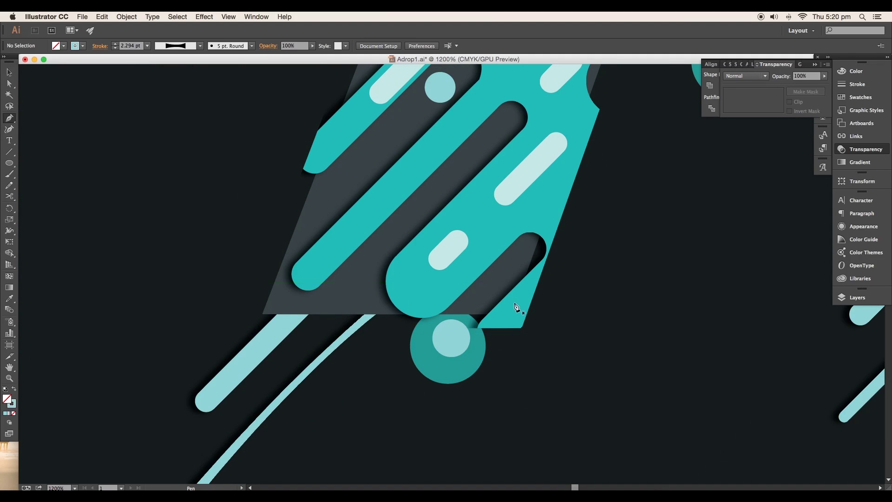
{"action": "scroll", "coordinate": [548, 332], "scroll_direction": "up", "scroll_amount": 3}
{"action": "left_click_drag", "start_coordinate": [558, 323], "coordinate": [573, 316]}
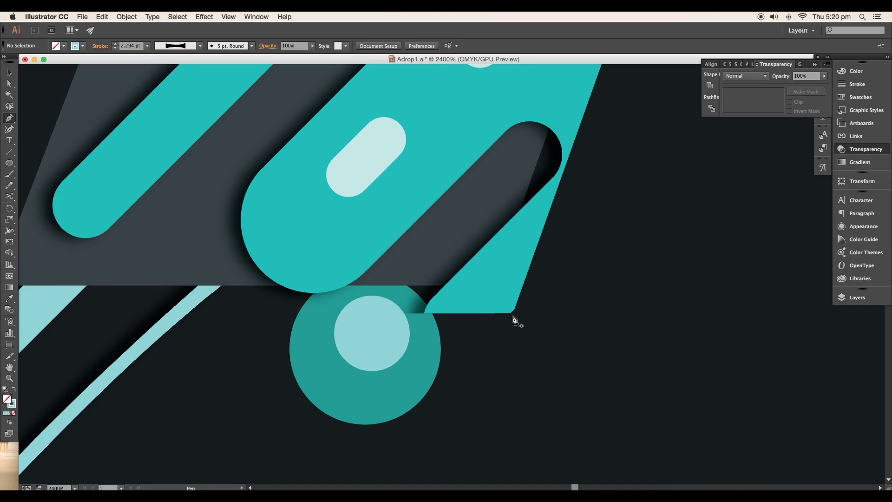
{"action": "left_click", "coordinate": [513, 313]}
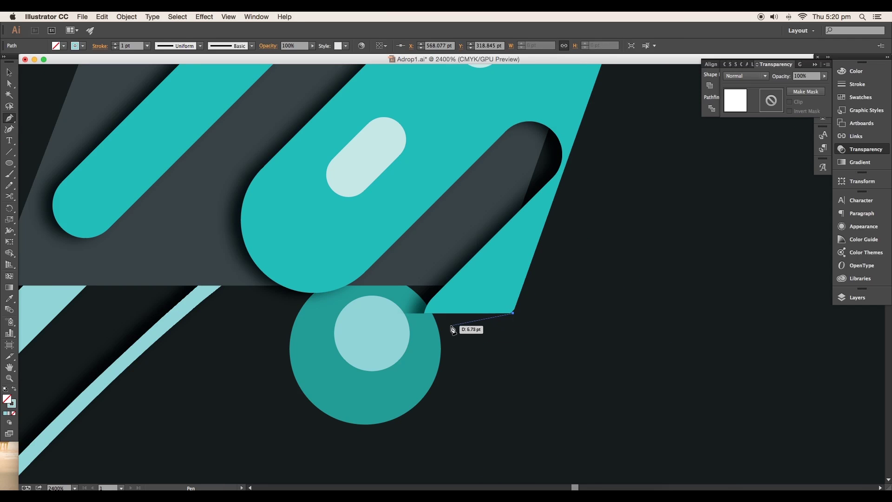
{"action": "left_click_drag", "start_coordinate": [431, 326], "coordinate": [404, 323]}
{"action": "left_click", "coordinate": [424, 312]}
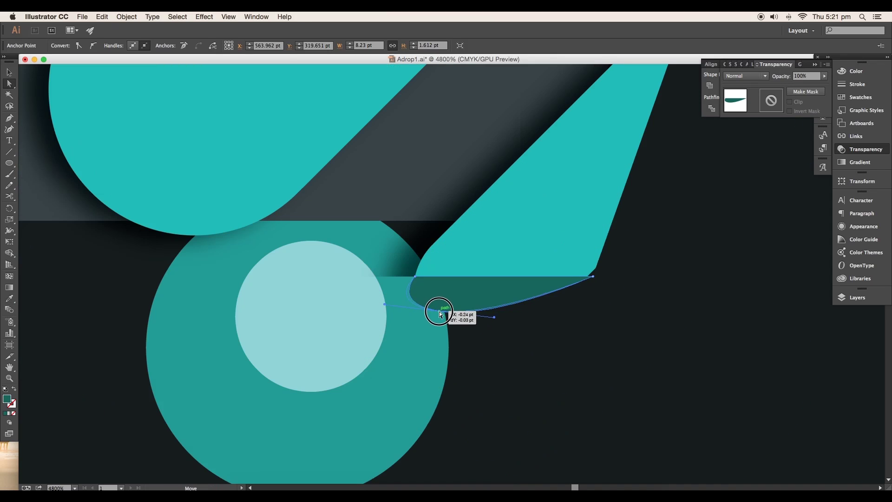
{"action": "left_click_drag", "start_coordinate": [438, 311], "coordinate": [406, 305]}
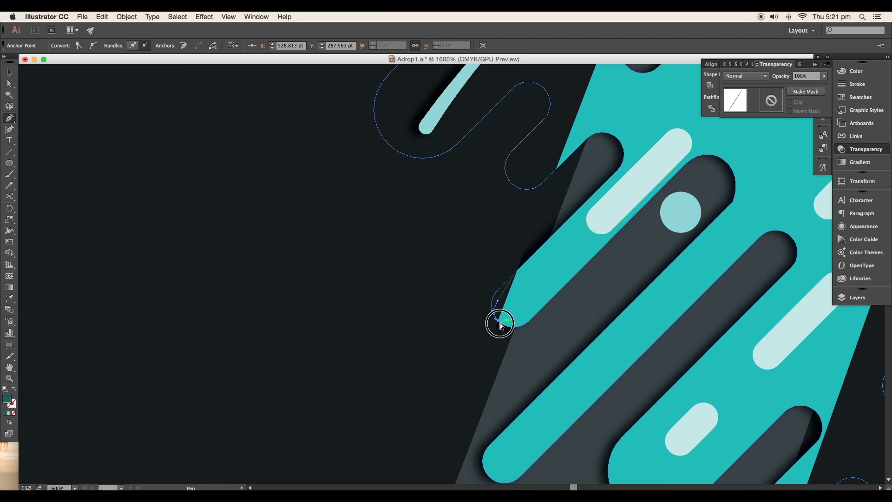
Step: Draw matching dark teal fold shapes at the cut-off drip ends along the letter's outer left, outer right and inner leg edges
{"action": "left_click_drag", "start_coordinate": [534, 322], "coordinate": [541, 328]}
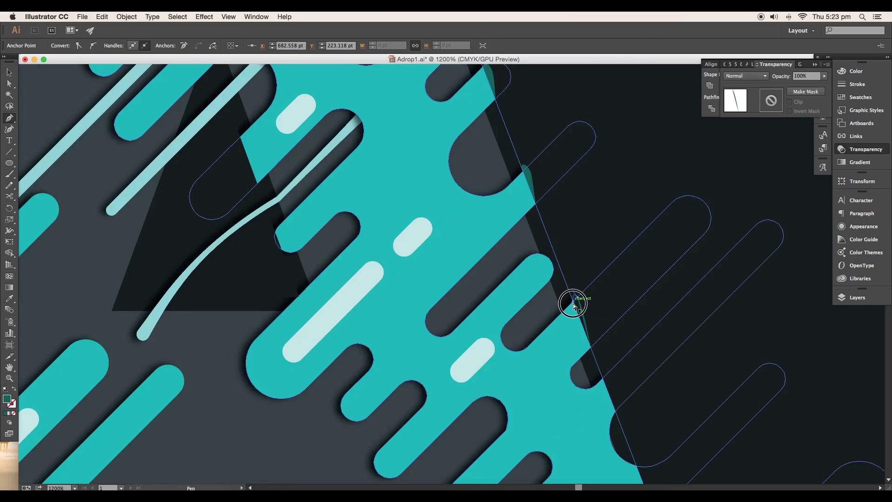
{"action": "left_click_drag", "start_coordinate": [573, 297], "coordinate": [576, 309]}
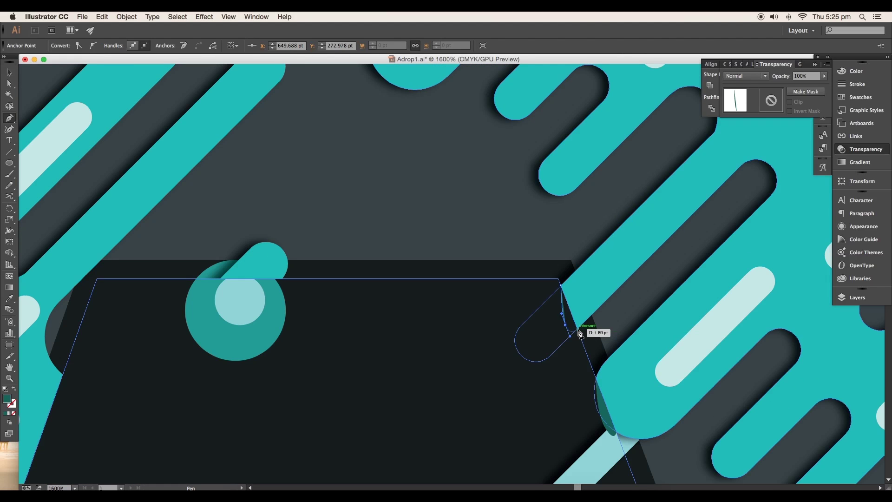
{"action": "left_click", "coordinate": [576, 324]}
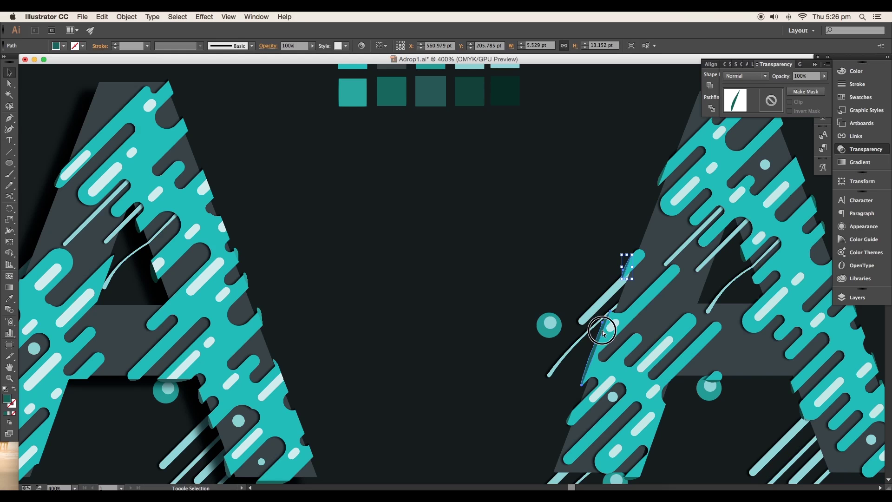
Step: Recolour the two fold shapes on the letter's outer left edge with a darker green from the palette
{"action": "left_click", "coordinate": [608, 325], "text": "shift"}
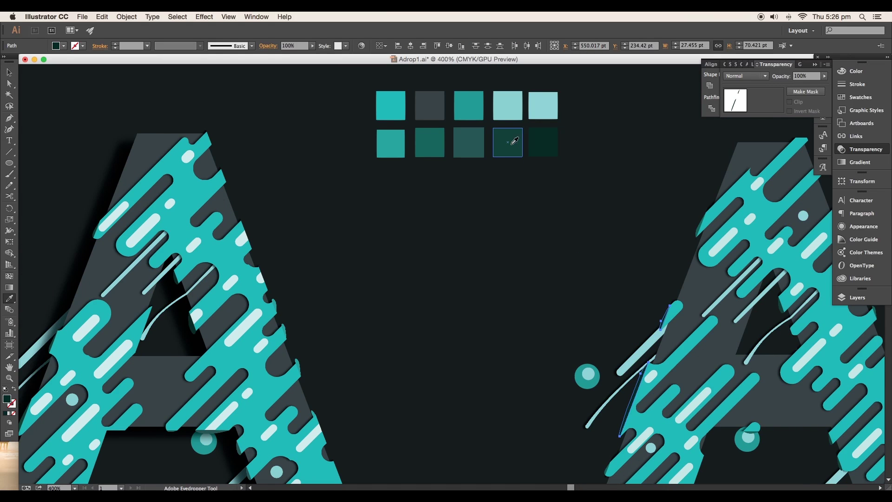
{"action": "key", "text": "v"}
{"action": "left_click", "coordinate": [620, 241]}
Step: Apply a drop shadow to the dark grey letter base: Multiply, 90% opacity, -8 pt X offset, -1 pt Y offset and 2 pt blur
{"action": "left_click_drag", "start_coordinate": [635, 256], "coordinate": [439, 162]}
{"action": "key", "text": "super+equal"}
{"action": "left_click_drag", "start_coordinate": [678, 334], "coordinate": [636, 291]}
{"action": "left_click", "coordinate": [615, 302]}
{"action": "left_click_drag", "start_coordinate": [573, 283], "coordinate": [544, 312]}
{"action": "left_click", "coordinate": [204, 17]}
{"action": "mouse_move", "coordinate": [241, 135]}
{"action": "left_click", "coordinate": [358, 135]}
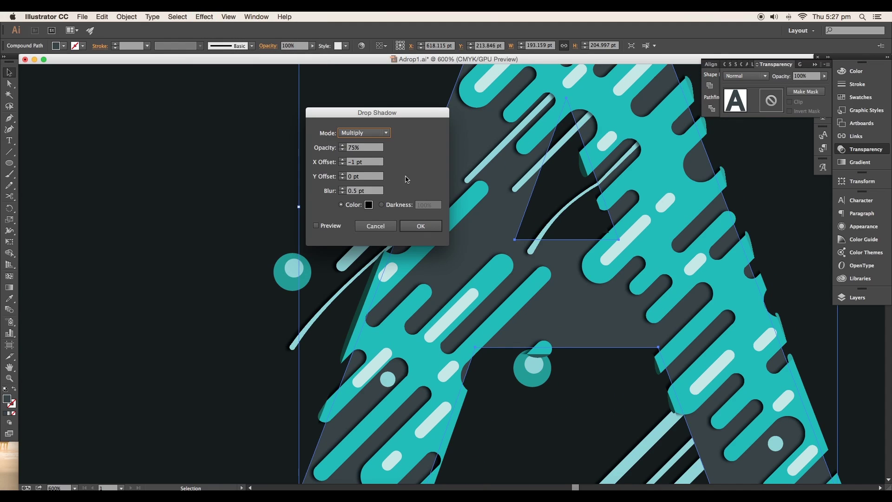
{"action": "left_click_drag", "start_coordinate": [411, 115], "coordinate": [771, 129]}
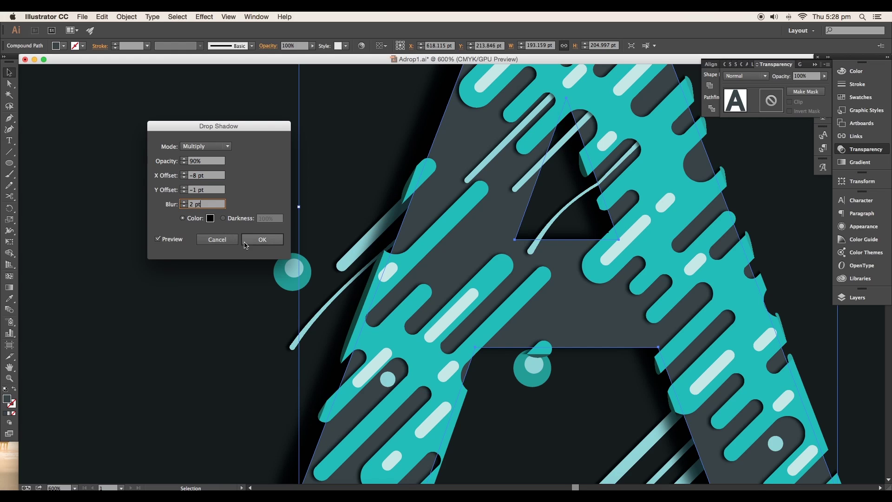
{"action": "left_click", "coordinate": [260, 240]}
{"action": "left_click", "coordinate": [537, 421]}
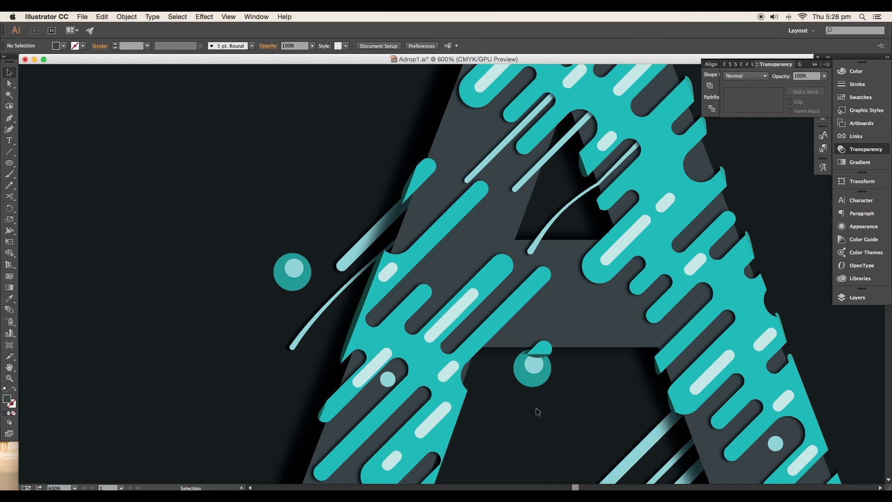
Step: Switch to Photoshop and place the letter artwork as a vector smart object scaled to about 207%
{"action": "scroll", "coordinate": [537, 412], "scroll_direction": "down", "scroll_amount": 3}
{"action": "scroll", "coordinate": [631, 323], "scroll_direction": "up", "scroll_amount": 2}
{"action": "left_click_drag", "start_coordinate": [631, 323], "coordinate": [680, 370]}
{"action": "left_click_drag", "start_coordinate": [530, 386], "coordinate": [566, 382]}
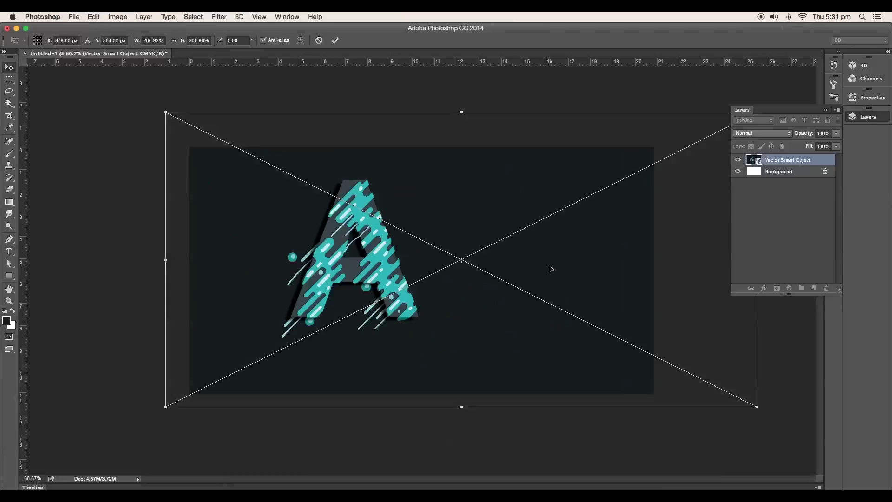
{"action": "key", "text": "Return"}
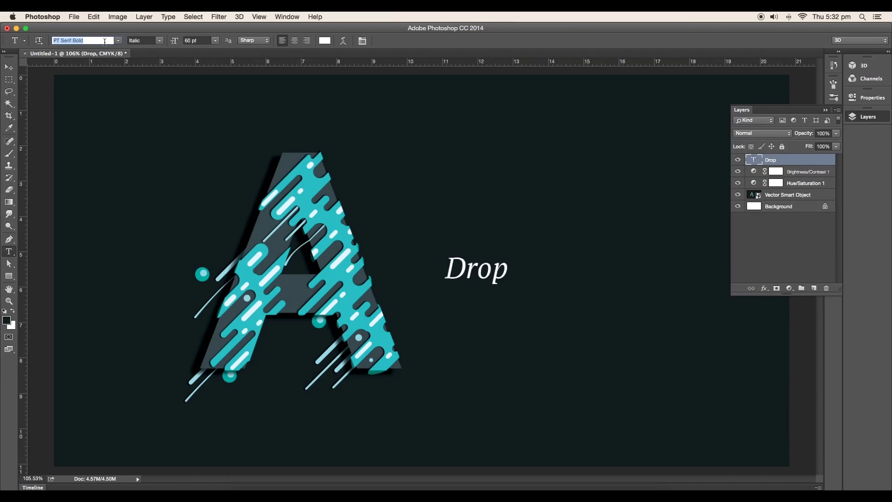
Step: Set the "Drop" text in a flowing script font and move it to the lower-right corner of the canvas
{"action": "key", "text": "Down"}
{"action": "key", "text": "Down"}
{"action": "key", "text": "Down"}
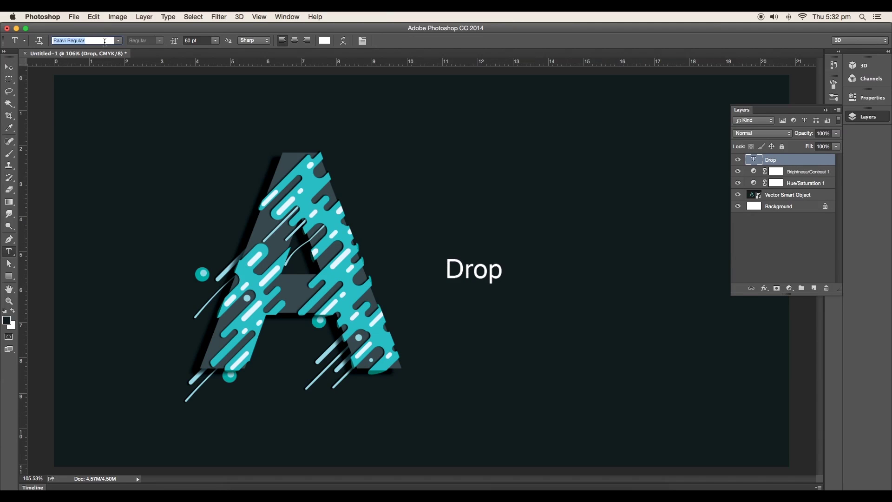
{"action": "key", "text": "Down"}
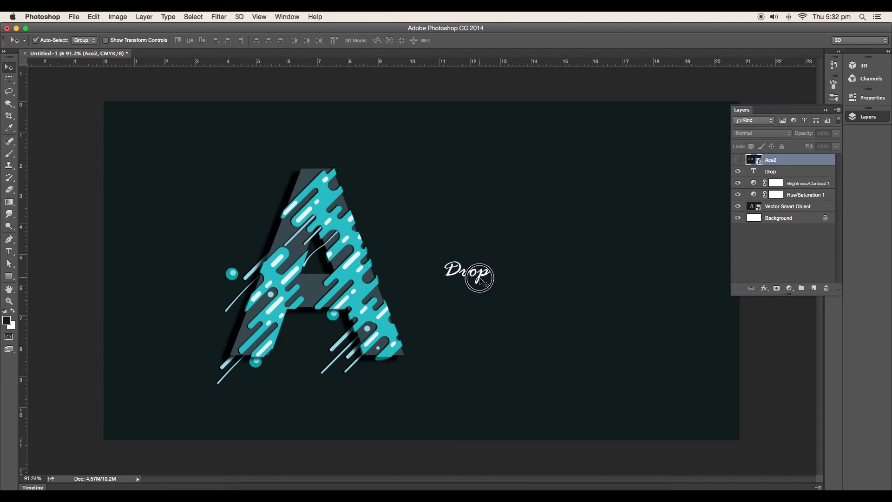
{"action": "left_click_drag", "start_coordinate": [474, 278], "coordinate": [679, 405]}
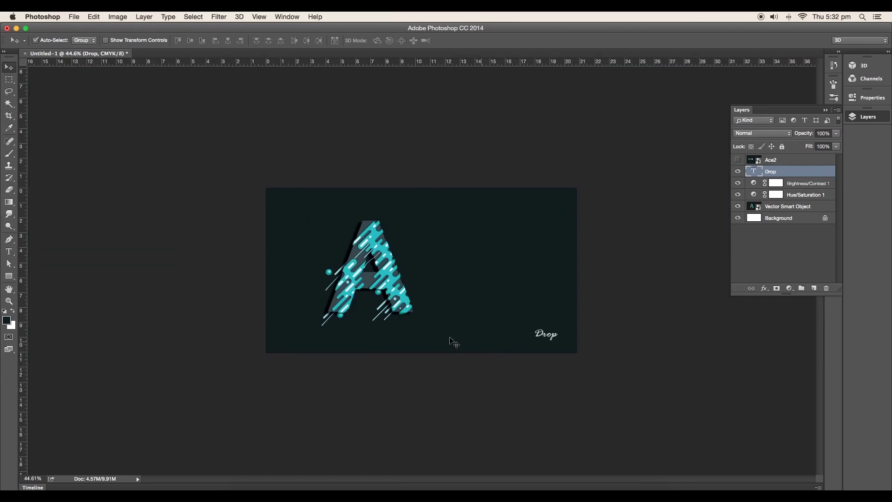
Step: Move the letter artwork toward the canvas centre and fill a new layer beneath it with the sampled dark background colour
{"action": "left_click_drag", "start_coordinate": [434, 291], "coordinate": [476, 290]}
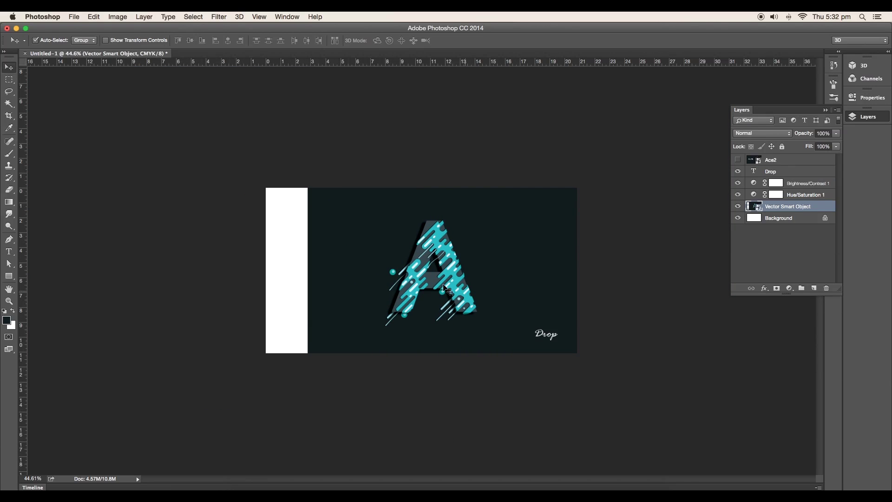
{"action": "key", "text": "i"}
{"action": "left_click", "coordinate": [816, 226]}
{"action": "left_click", "coordinate": [814, 288], "text": "ctrl"}
{"action": "key", "text": "alt+BackSpace"}
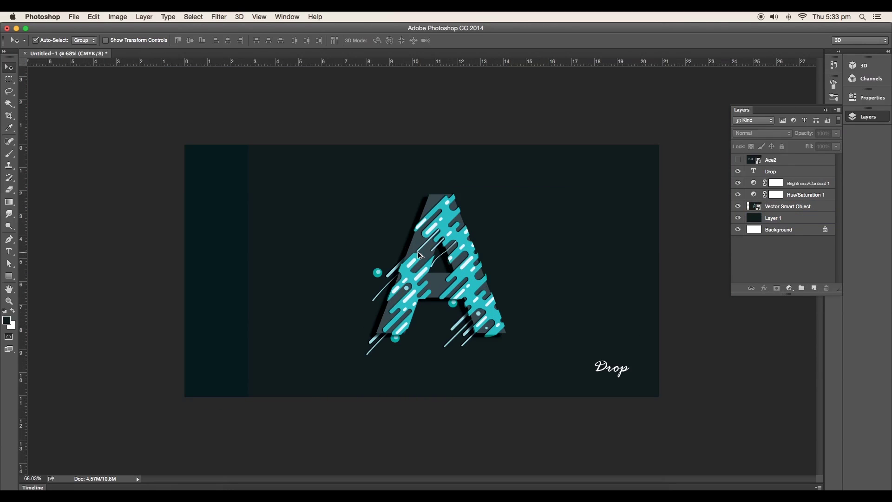
Step: Nudge the letter artwork and the "Drop" text slightly to the right
{"action": "left_click", "coordinate": [442, 273]}
{"action": "left_click_drag", "start_coordinate": [441, 270], "coordinate": [445, 270]}
{"action": "mouse_move", "coordinate": [616, 371]}
{"action": "left_mouse_down"}
{"action": "mouse_move", "coordinate": [609, 371]}
{"action": "mouse_move", "coordinate": [622, 372]}
{"action": "left_mouse_up"}
{"action": "scroll", "coordinate": [657, 386], "scroll_direction": "down", "scroll_amount": 5}
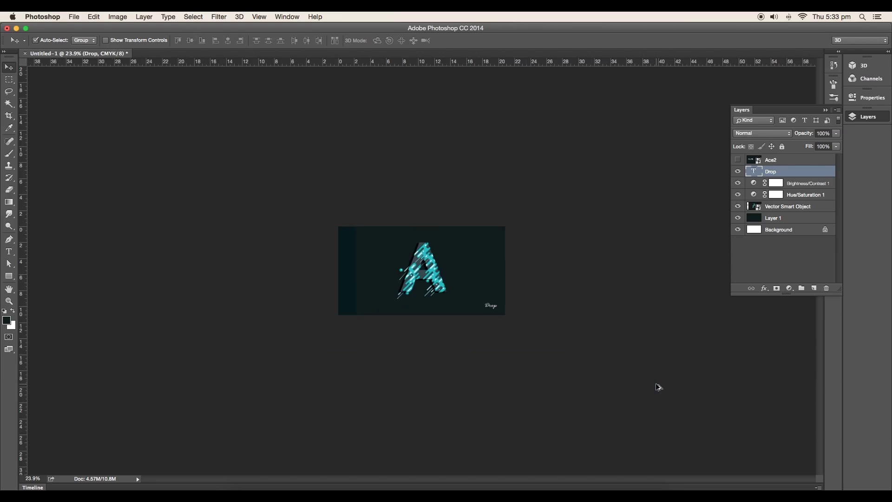
{"action": "scroll", "coordinate": [589, 338], "scroll_direction": "up", "scroll_amount": 6}
{"action": "left_click", "coordinate": [740, 386]}
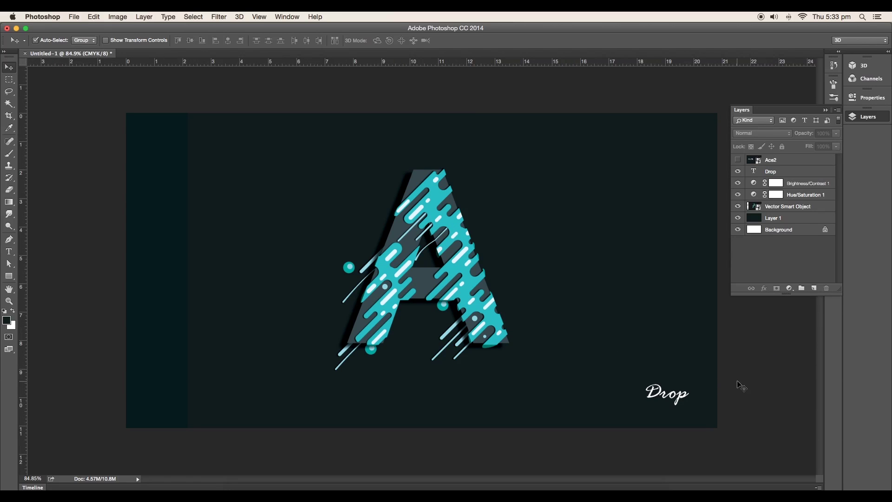
Step: Lower the opacity of the "Drop" text layer to soften the white lettering
{"action": "left_click", "coordinate": [685, 399]}
{"action": "left_click_drag", "start_coordinate": [836, 133], "coordinate": [823, 148]}
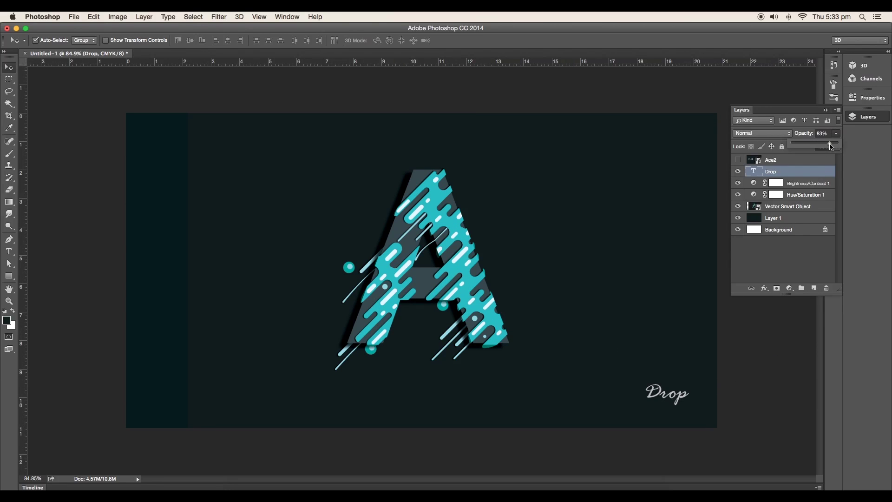
{"action": "left_click", "coordinate": [752, 417]}
{"action": "left_click", "coordinate": [650, 395]}
{"action": "left_click", "coordinate": [836, 133]}
Step: Nudge the letter artwork slightly downward on the canvas
{"action": "left_click", "coordinate": [7, 69]}
{"action": "left_click_drag", "start_coordinate": [446, 251], "coordinate": [446, 256]}
{"action": "scroll", "coordinate": [495, 300], "scroll_direction": "down", "scroll_amount": 4}
{"action": "scroll", "coordinate": [497, 301], "scroll_direction": "up", "scroll_amount": 3}
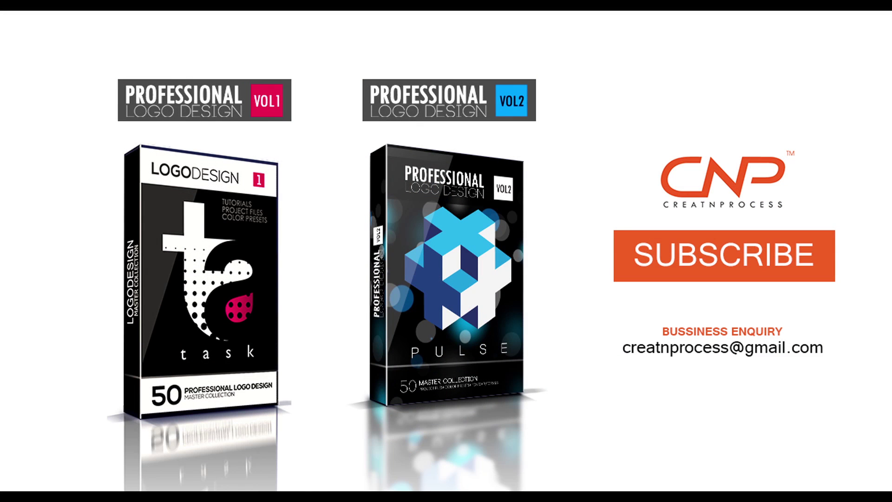